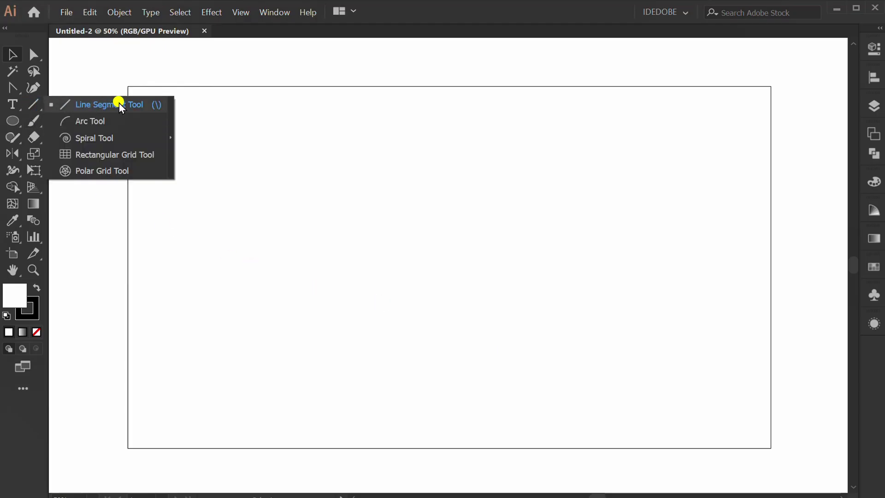
Step: Create a straight line with Length 50 pt and Angle 0° using the Line Segment Tool
{"action": "left_click", "coordinate": [120, 105]}
{"action": "left_click", "coordinate": [344, 260]}
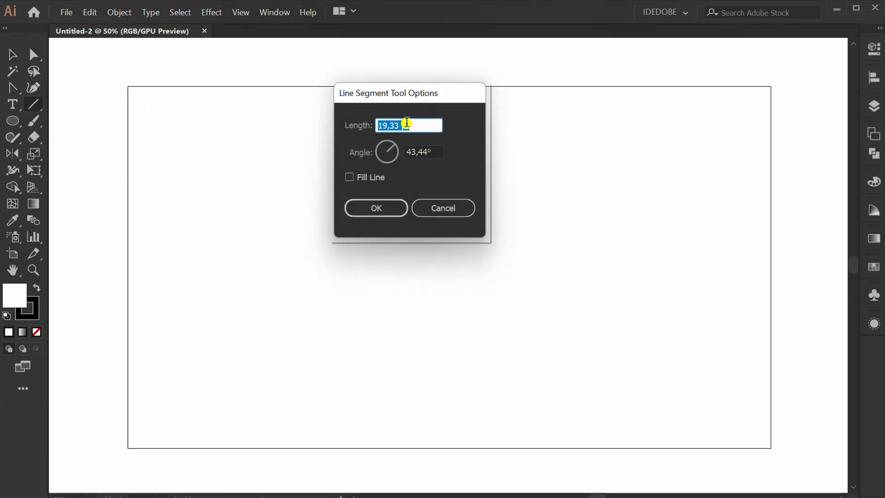
{"action": "type", "text": "50"}
{"action": "double_click", "coordinate": [438, 154]}
{"action": "type", "text": "0"}
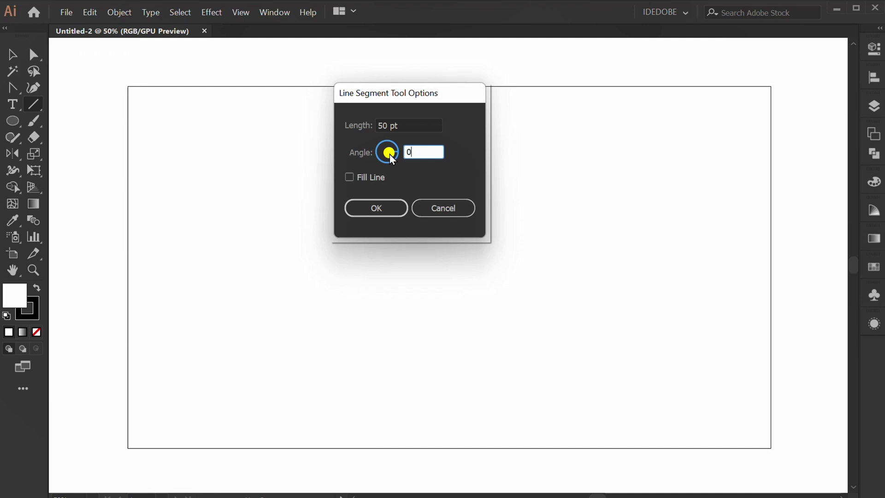
{"action": "left_click", "coordinate": [382, 206]}
{"action": "scroll", "coordinate": [364, 261], "scroll_direction": "up", "scroll_amount": 5}
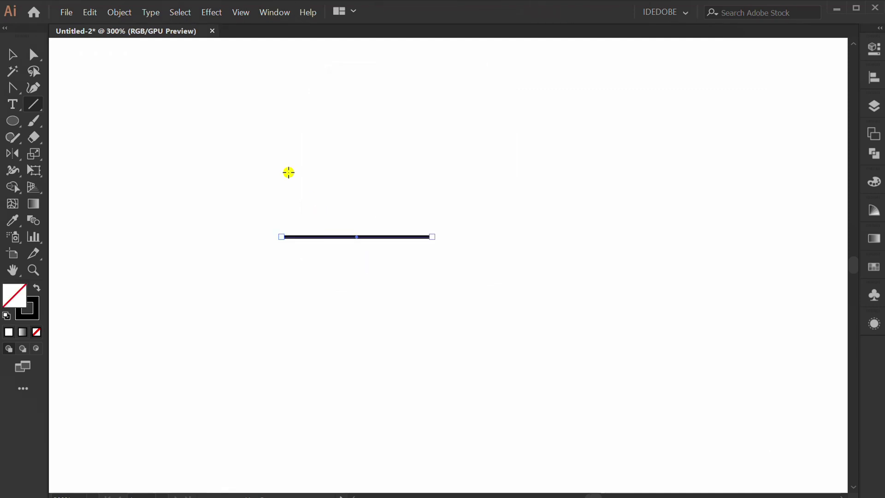
Step: Apply a smooth Zig Zag (7 pt, 1 ridge) to the line, then expand its appearance
{"action": "left_click", "coordinate": [211, 13]}
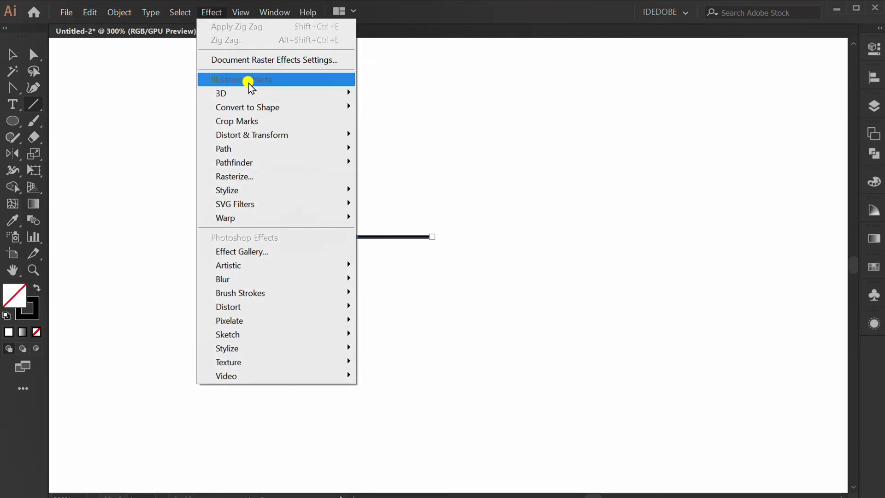
{"action": "mouse_move", "coordinate": [293, 134]}
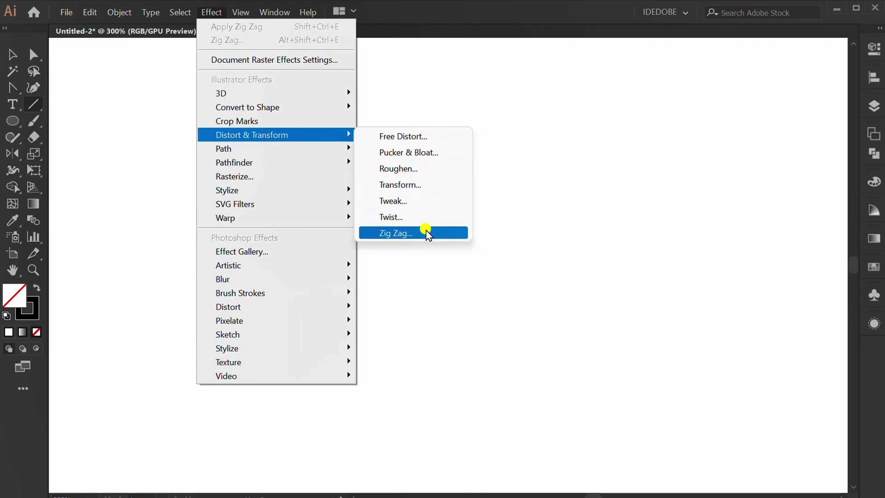
{"action": "left_click", "coordinate": [452, 233]}
{"action": "left_click", "coordinate": [612, 294]}
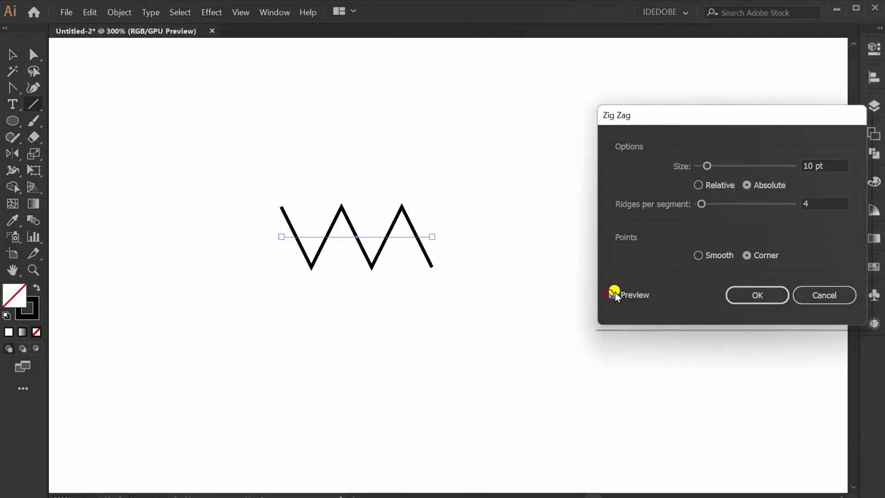
{"action": "left_click_drag", "start_coordinate": [713, 126], "coordinate": [629, 131]}
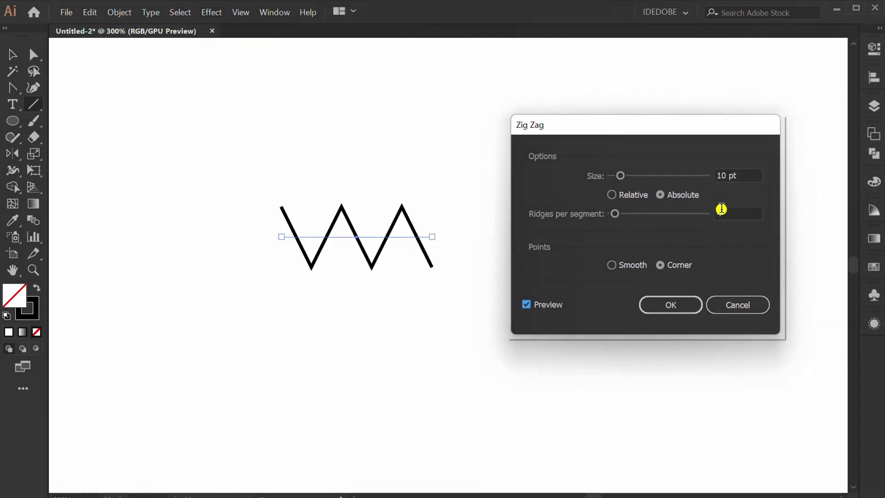
{"action": "key", "text": "Down"}
{"action": "left_click", "coordinate": [612, 265]}
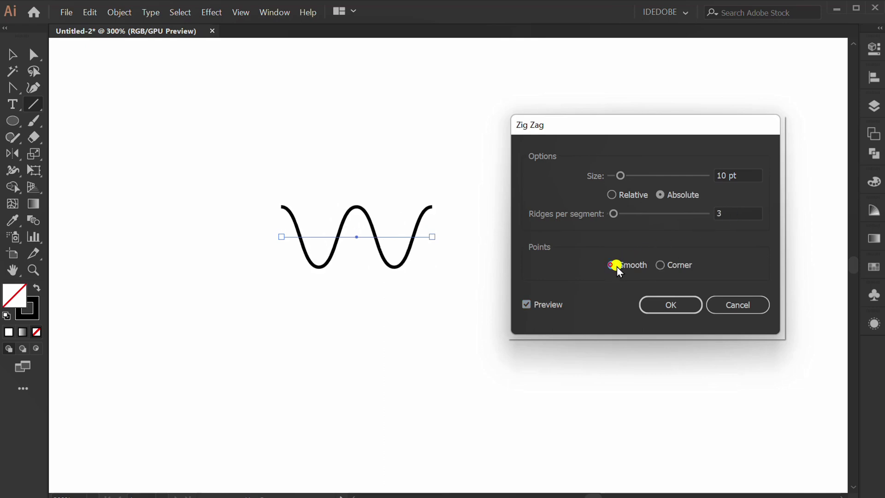
{"action": "key", "text": "Down"}
{"action": "key", "text": "Down"}
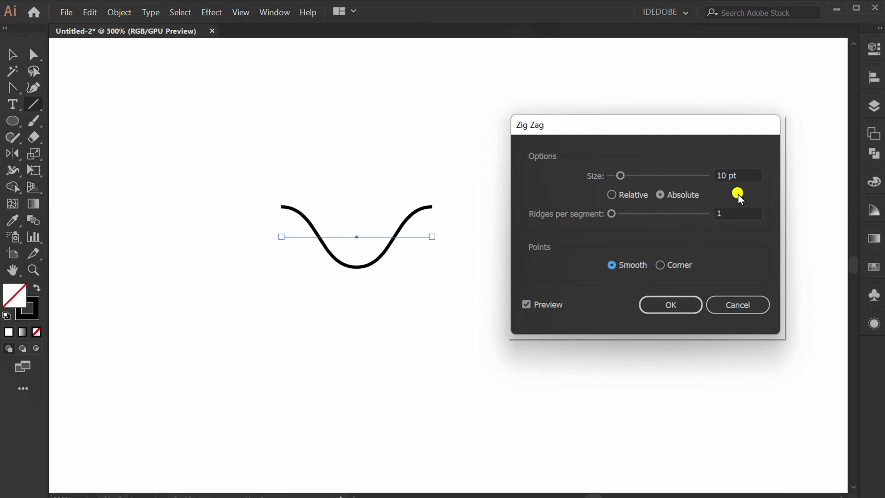
{"action": "key", "text": "Down"}
{"action": "key", "text": "Down"}
{"action": "key", "text": "Down"}
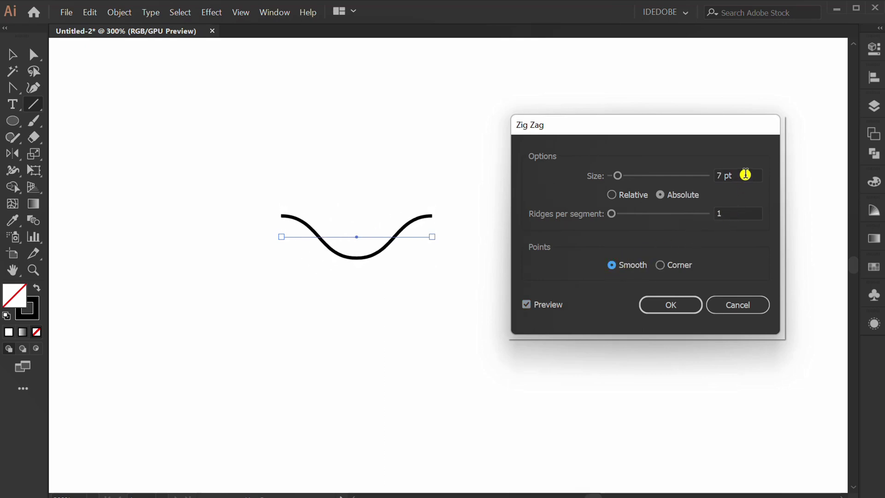
{"action": "left_click", "coordinate": [680, 303]}
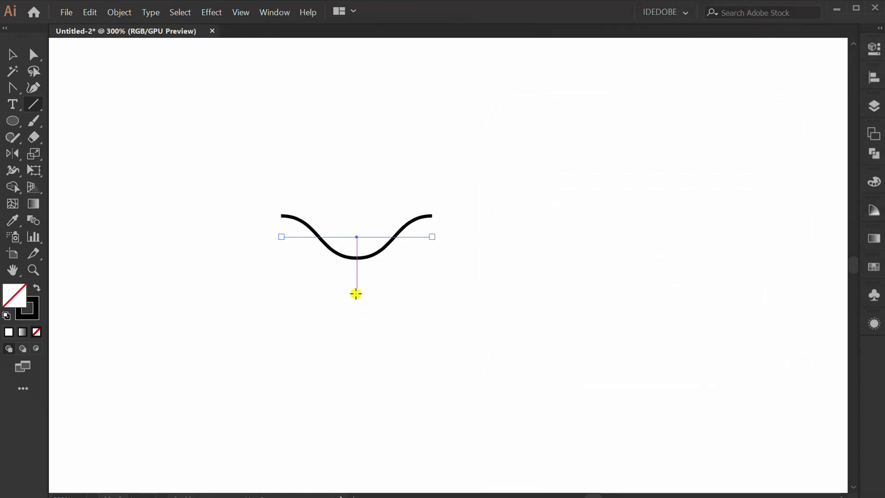
{"action": "left_click", "coordinate": [119, 12]}
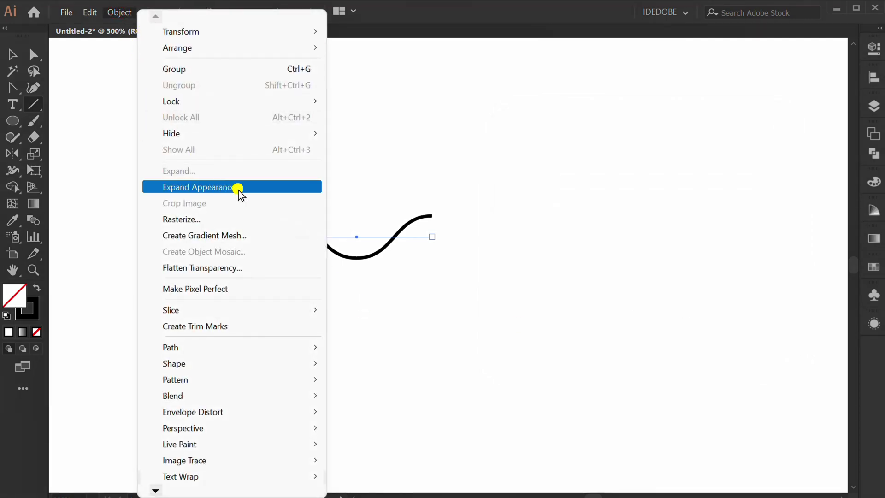
{"action": "left_click", "coordinate": [258, 187]}
Step: Draw a tall ellipse above the wave and convert its top anchor to a sharp corner
{"action": "key", "text": "v"}
{"action": "left_click", "coordinate": [268, 280]}
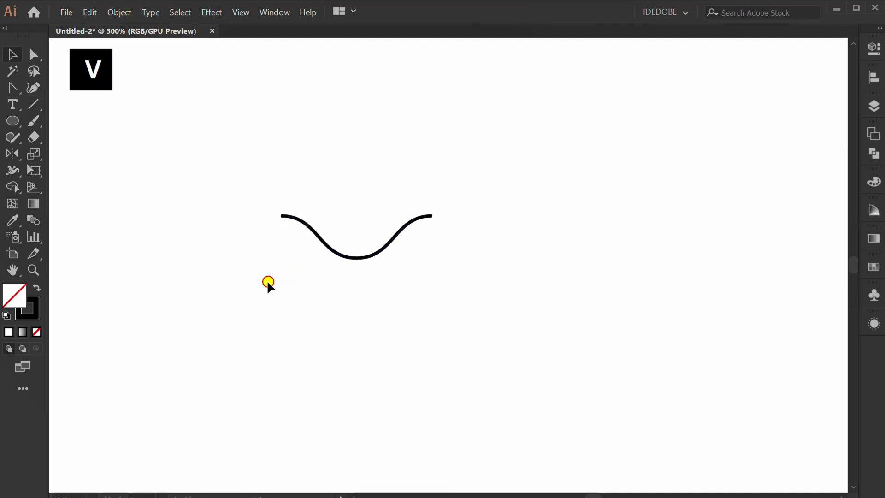
{"action": "left_click_drag", "start_coordinate": [8, 126], "coordinate": [91, 154]}
{"action": "left_click_drag", "start_coordinate": [323, 158], "coordinate": [363, 226]}
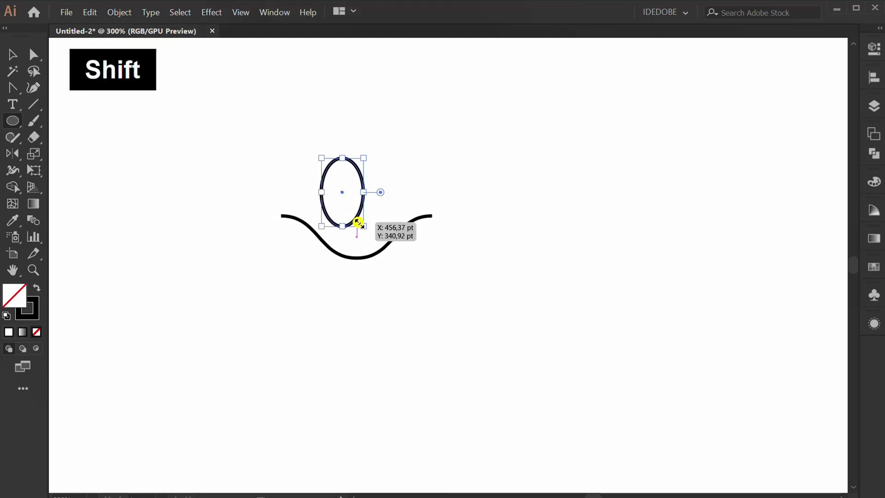
{"action": "key", "text": "shift+c"}
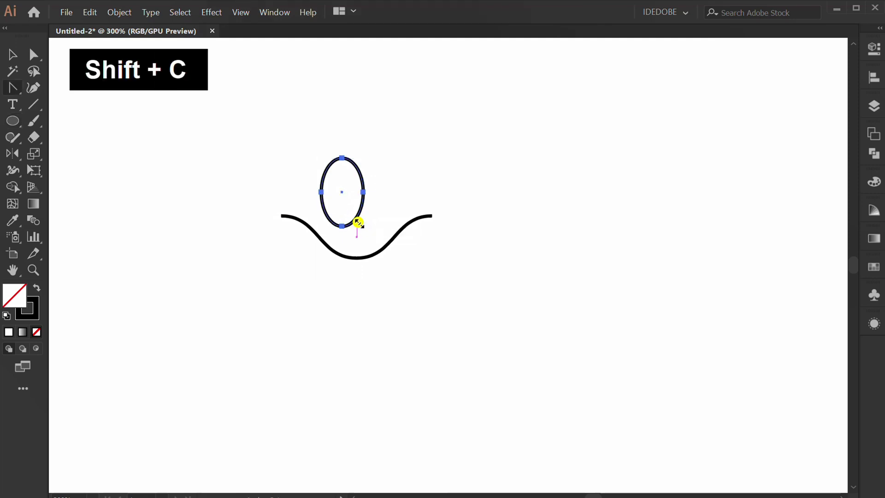
{"action": "left_click", "coordinate": [342, 159]}
Step: Thin the stroke at the leaf's pointed tip with the Width Tool
{"action": "key", "text": "ctrl+plus"}
{"action": "key", "text": "ctrl+plus"}
{"action": "key", "text": "ctrl+plus"}
{"action": "key", "text": "ctrl+plus"}
{"action": "key", "text": "ctrl+plus"}
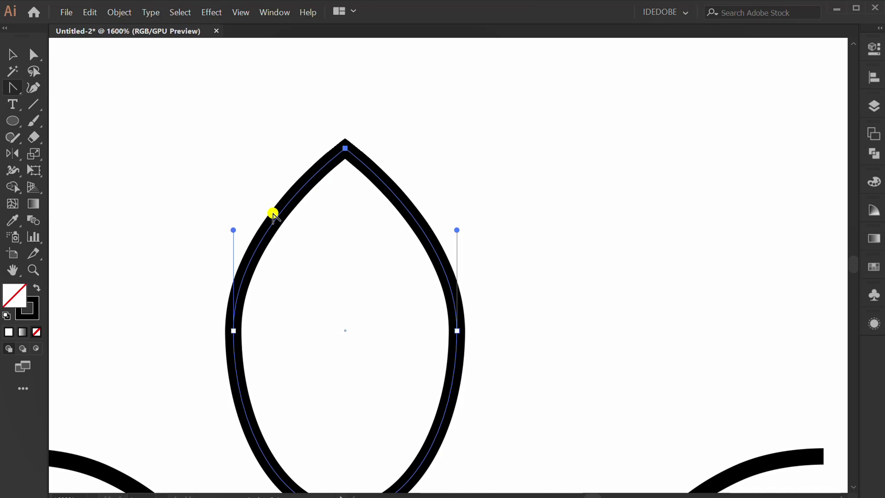
{"action": "left_click", "coordinate": [13, 170]}
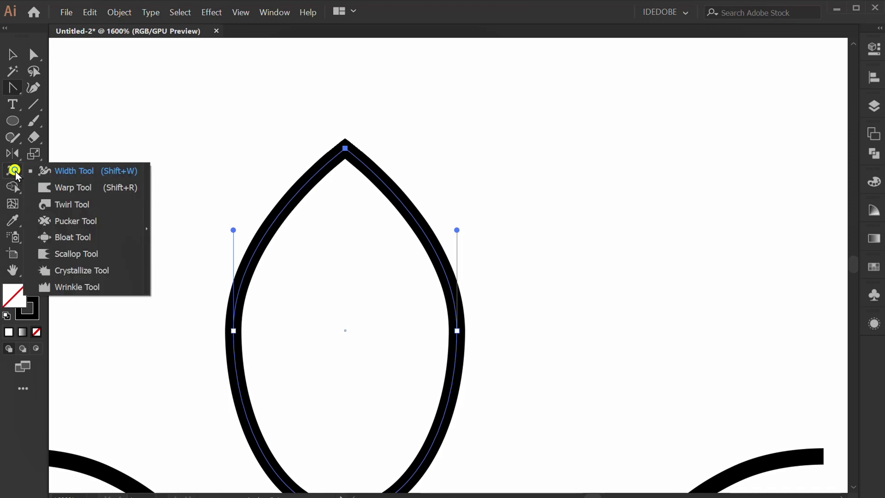
{"action": "left_click", "coordinate": [80, 171]}
{"action": "key", "text": "ctrl+plus"}
{"action": "key", "text": "ctrl+plus"}
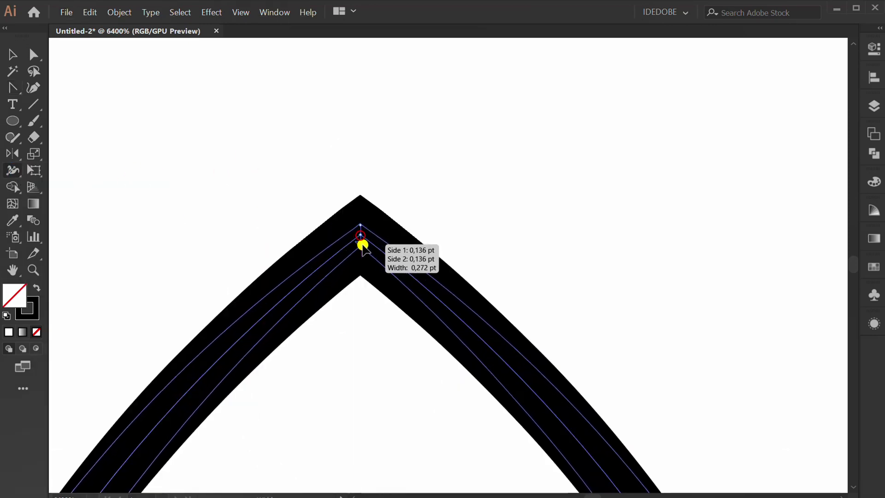
{"action": "mouse_move", "coordinate": [362, 245]}
{"action": "left_mouse_down"}
{"action": "mouse_move", "coordinate": [362, 263]}
{"action": "mouse_move", "coordinate": [360, 237]}
{"action": "mouse_move", "coordinate": [364, 242]}
{"action": "left_mouse_up"}
{"action": "key", "text": "v"}
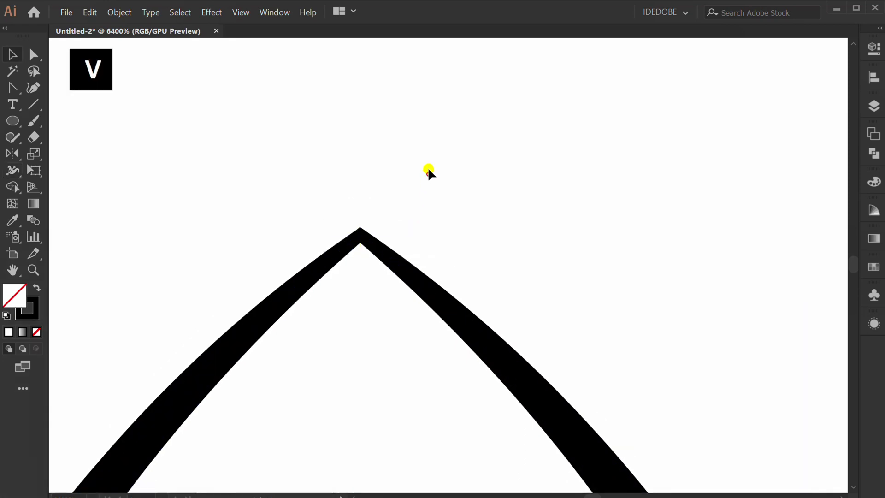
{"action": "scroll", "coordinate": [428, 173], "scroll_direction": "down", "scroll_amount": 5}
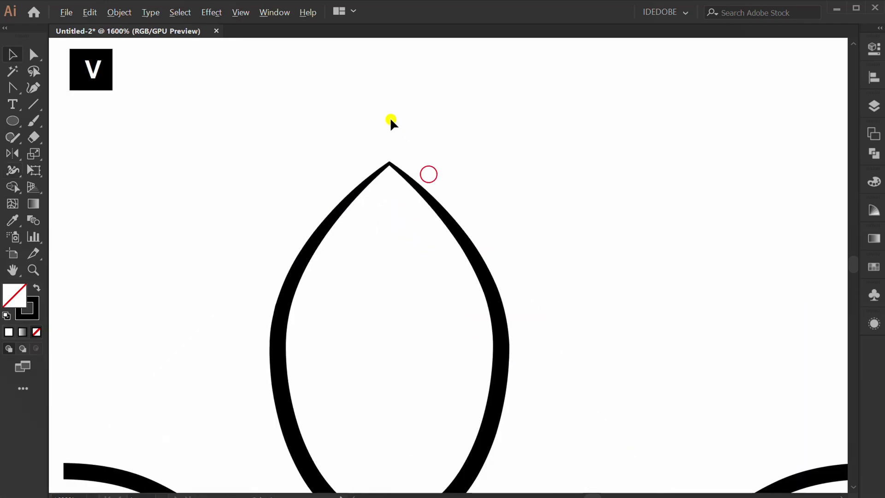
Step: Draw a vertical midrib line straight down through the leaf
{"action": "left_click", "coordinate": [32, 104]}
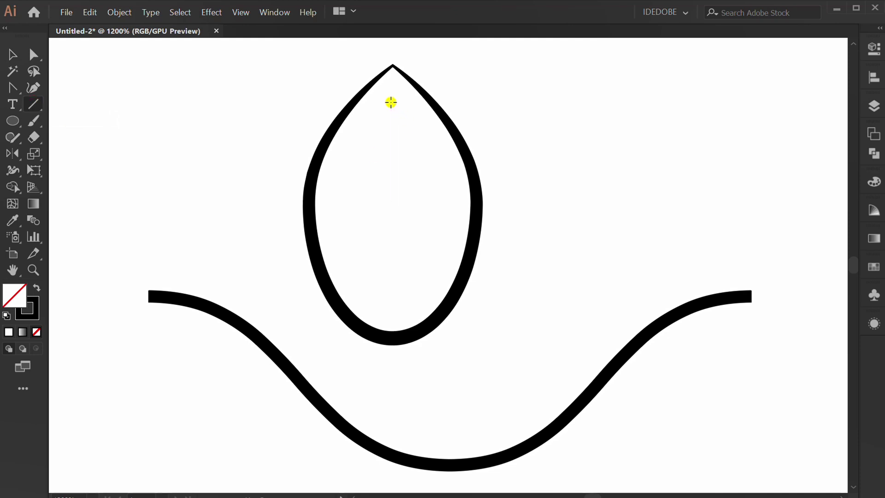
{"action": "left_click_drag", "start_coordinate": [392, 102], "coordinate": [397, 394]}
{"action": "key", "text": "shift"}
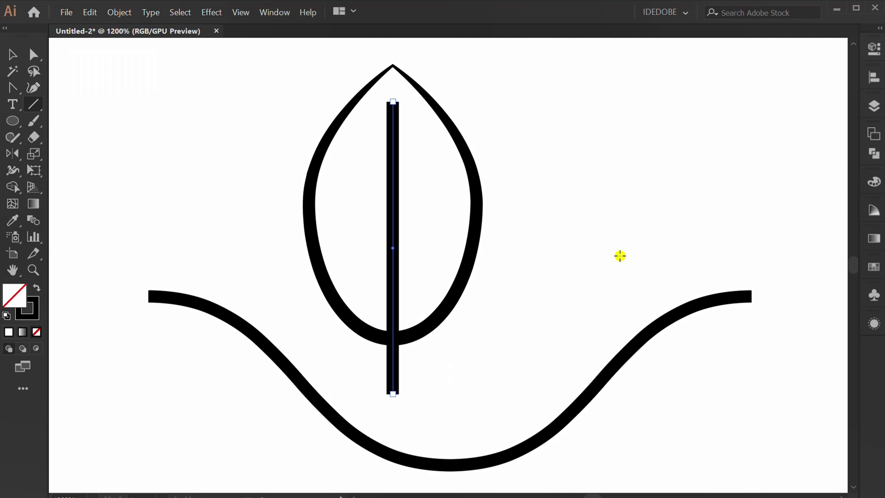
{"action": "key", "text": "v"}
{"action": "left_click", "coordinate": [455, 374]}
Step: Give the midrib and the wave curve Round Cap stroke ends
{"action": "mouse_move", "coordinate": [455, 374]}
{"action": "left_mouse_down"}
{"action": "mouse_move", "coordinate": [310, 445]}
{"action": "mouse_move", "coordinate": [330, 446]}
{"action": "left_mouse_up"}
{"action": "left_click", "coordinate": [870, 52]}
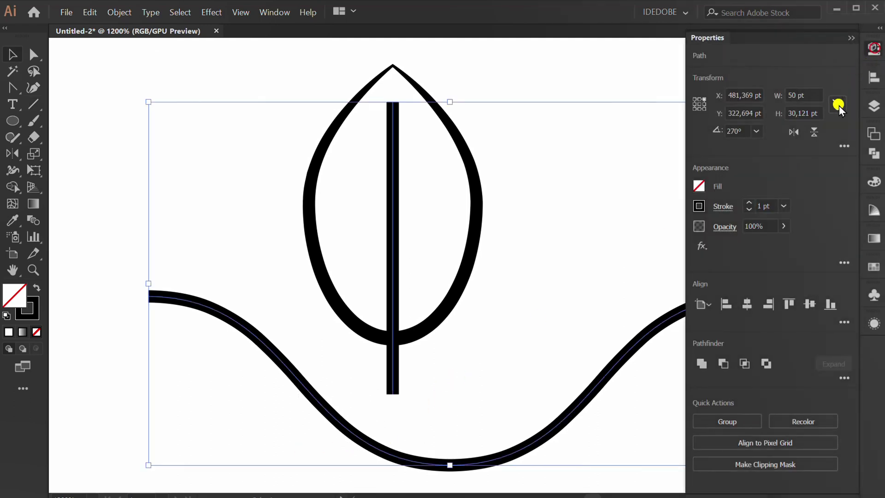
{"action": "left_click", "coordinate": [724, 206]}
{"action": "left_click", "coordinate": [645, 242]}
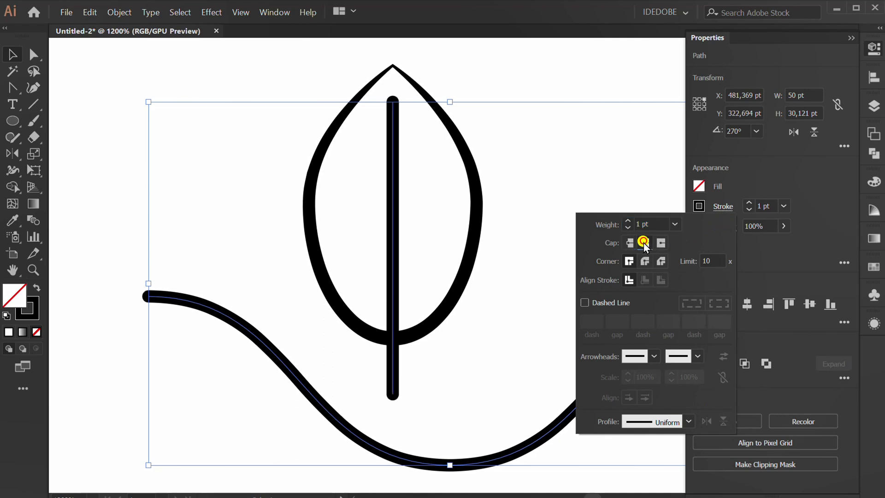
{"action": "left_click", "coordinate": [788, 162]}
{"action": "left_click", "coordinate": [851, 40]}
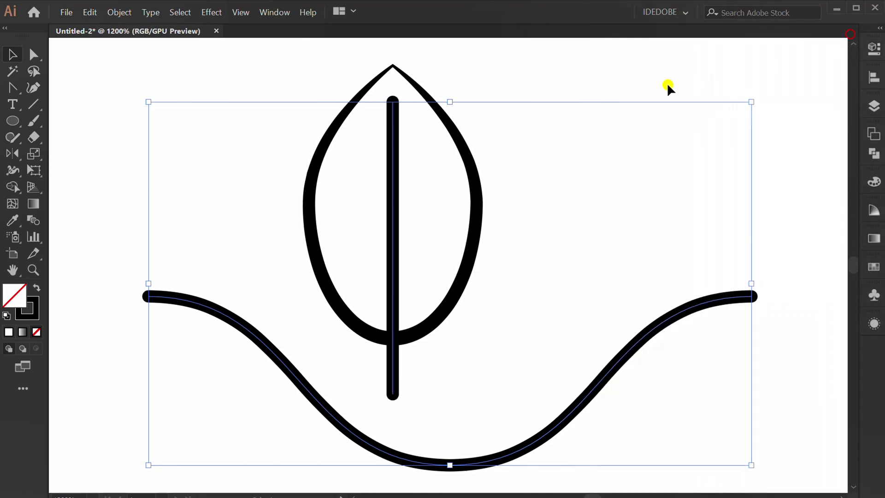
{"action": "left_click", "coordinate": [634, 76]}
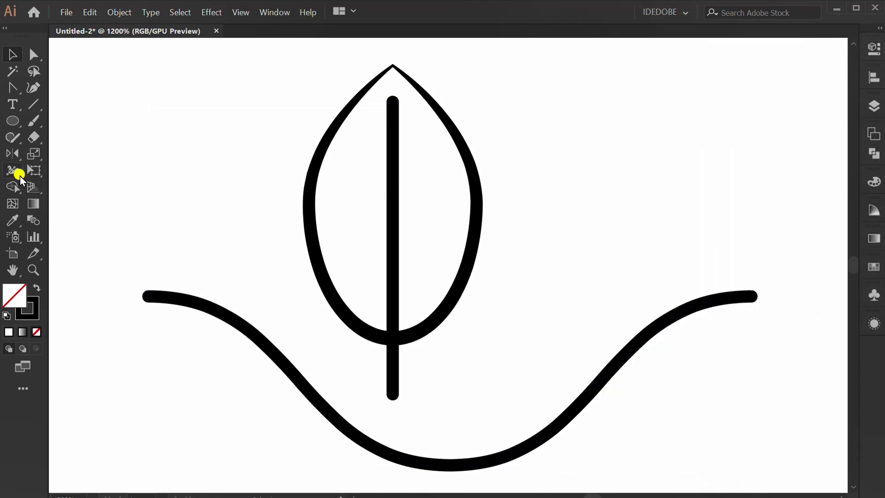
Step: Taper the top of the midrib to a fine point with the Width Tool
{"action": "left_click_drag", "start_coordinate": [20, 179], "coordinate": [81, 168]}
{"action": "scroll", "coordinate": [387, 106], "scroll_direction": "up", "scroll_amount": 4}
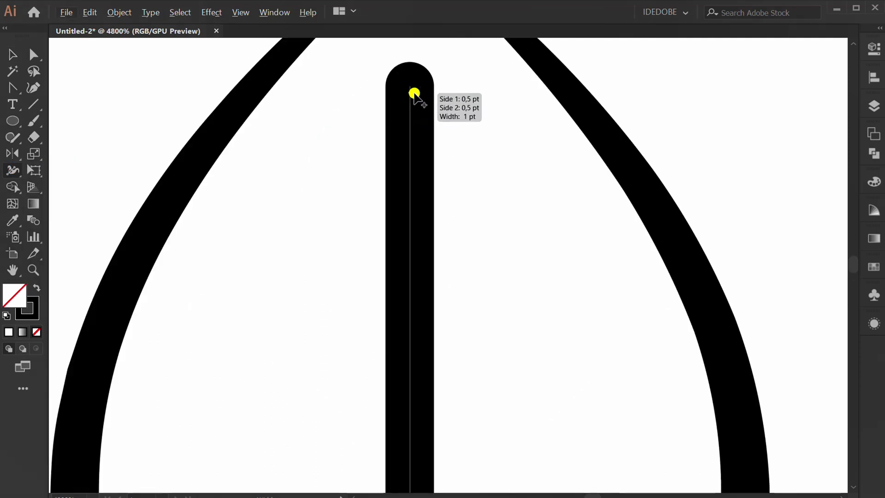
{"action": "left_click_drag", "start_coordinate": [420, 88], "coordinate": [413, 86]}
{"action": "scroll", "coordinate": [413, 86], "scroll_direction": "down", "scroll_amount": 4}
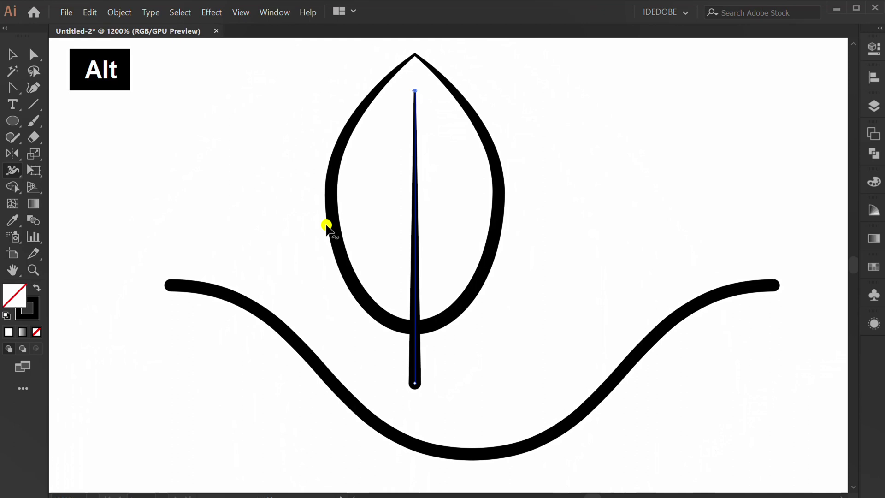
{"action": "key", "text": "v"}
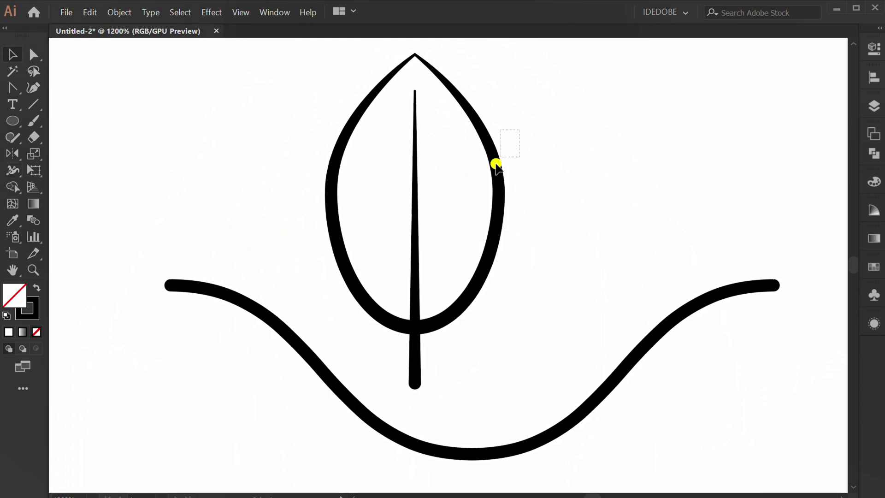
{"action": "left_click", "coordinate": [497, 190]}
Step: Fill the leaf with a yellow-green swatch
{"action": "left_click", "coordinate": [875, 48]}
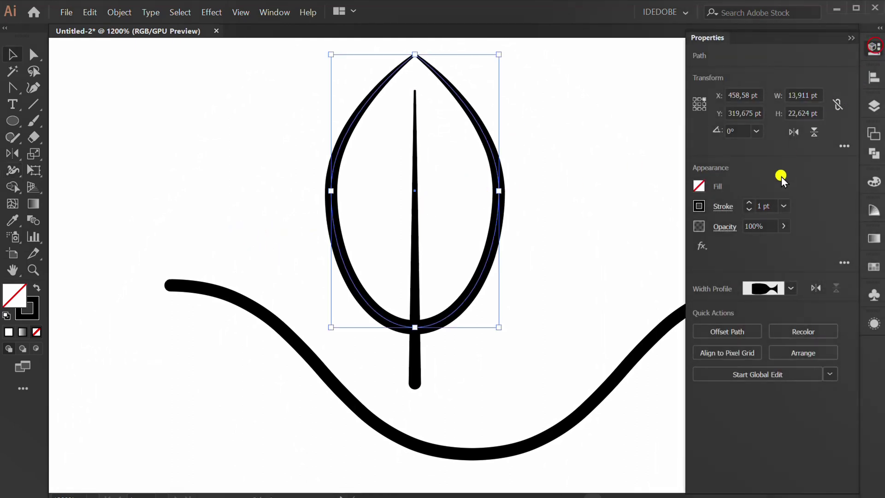
{"action": "left_click", "coordinate": [698, 186]}
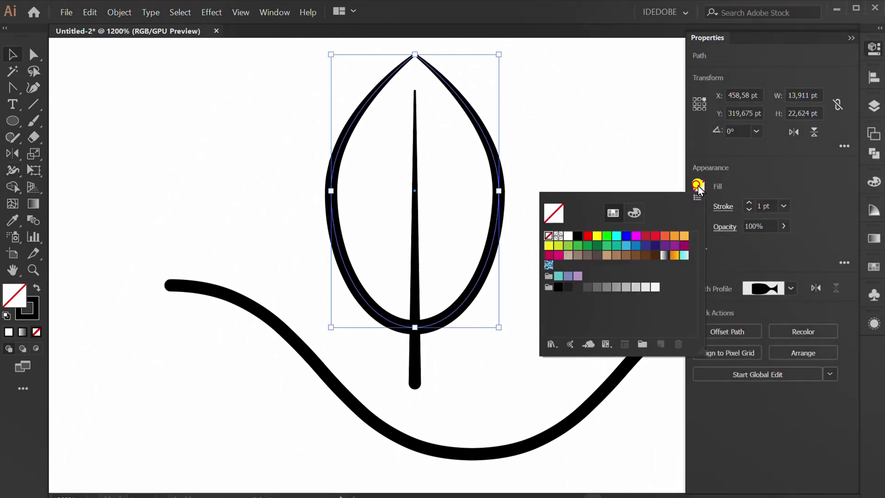
{"action": "left_click", "coordinate": [566, 247]}
{"action": "left_click", "coordinate": [603, 159]}
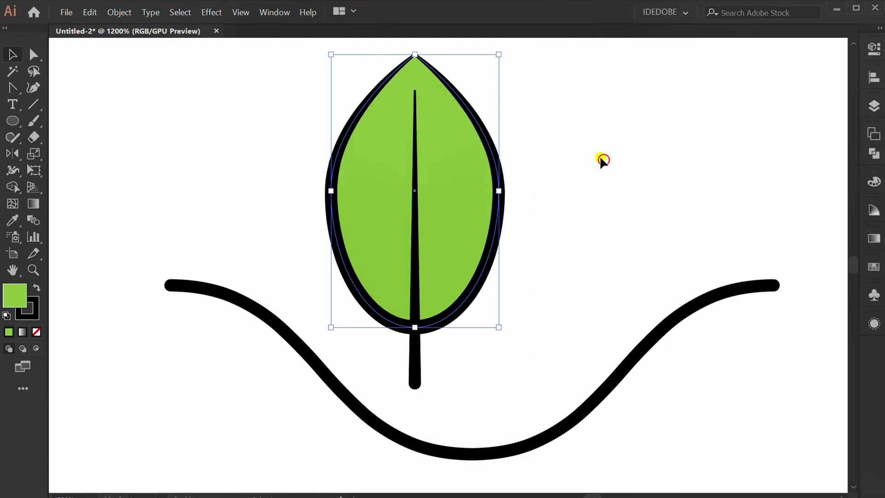
{"action": "left_click", "coordinate": [589, 154]}
Step: Change the stroke of the leaf, vein and wavy stem to dark brown
{"action": "left_click_drag", "start_coordinate": [603, 123], "coordinate": [264, 390]}
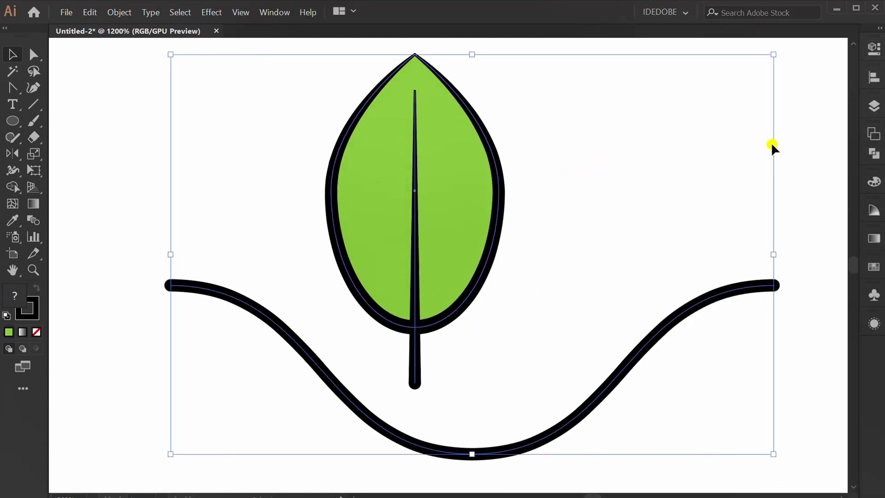
{"action": "left_click", "coordinate": [873, 50]}
{"action": "left_click", "coordinate": [698, 206]}
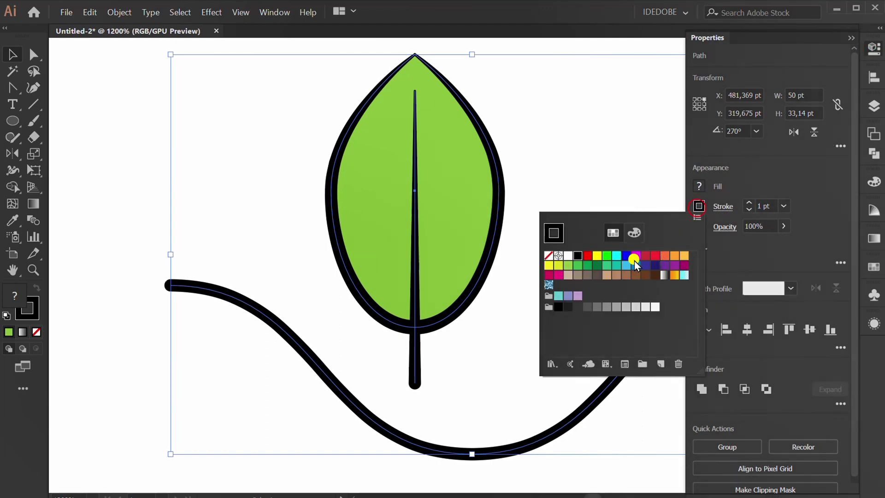
{"action": "left_click", "coordinate": [586, 276]}
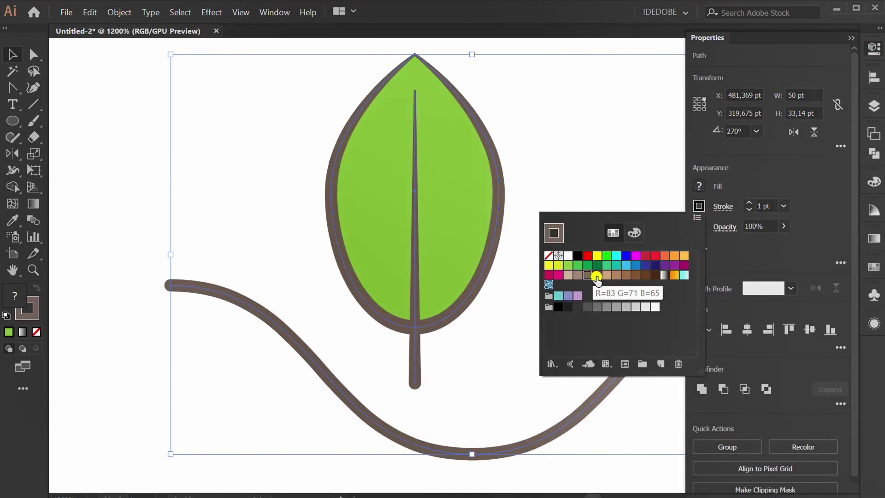
{"action": "left_click", "coordinate": [596, 276]}
{"action": "left_click", "coordinate": [121, 344]}
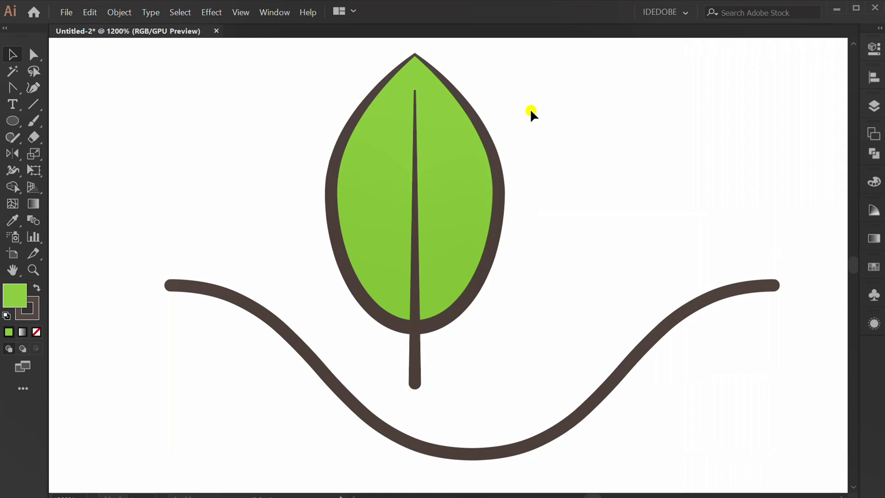
Step: Group the leaf parts and move the leaf onto the stem's left curve
{"action": "left_click_drag", "start_coordinate": [349, 202], "coordinate": [332, 203]}
{"action": "right_click", "coordinate": [367, 186]}
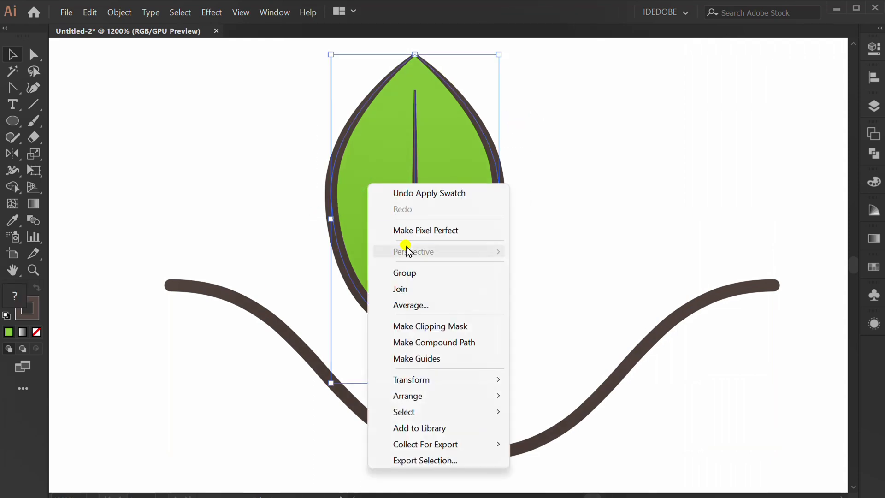
{"action": "left_click", "coordinate": [424, 273]}
{"action": "left_click", "coordinate": [542, 199]}
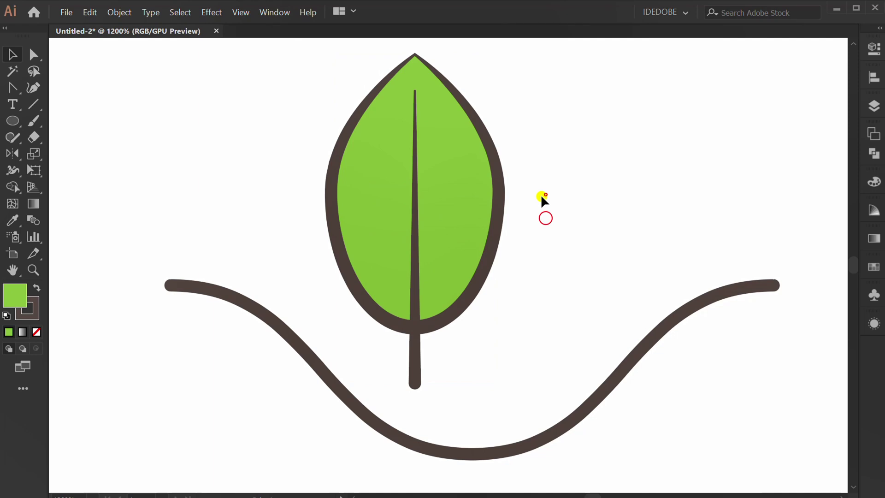
{"action": "left_click", "coordinate": [414, 286]}
{"action": "left_click_drag", "start_coordinate": [414, 286], "coordinate": [320, 271]}
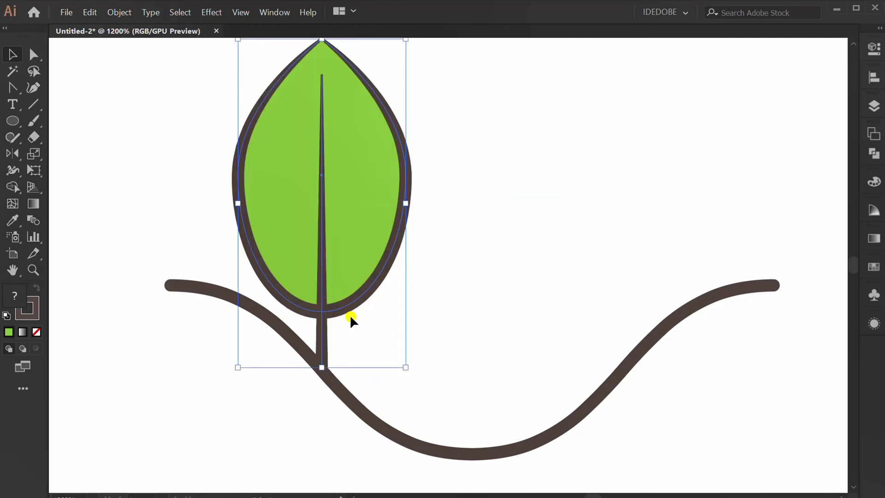
Step: Rotate the leaf about 45° upward and rotate a copy downward
{"action": "key", "text": "r"}
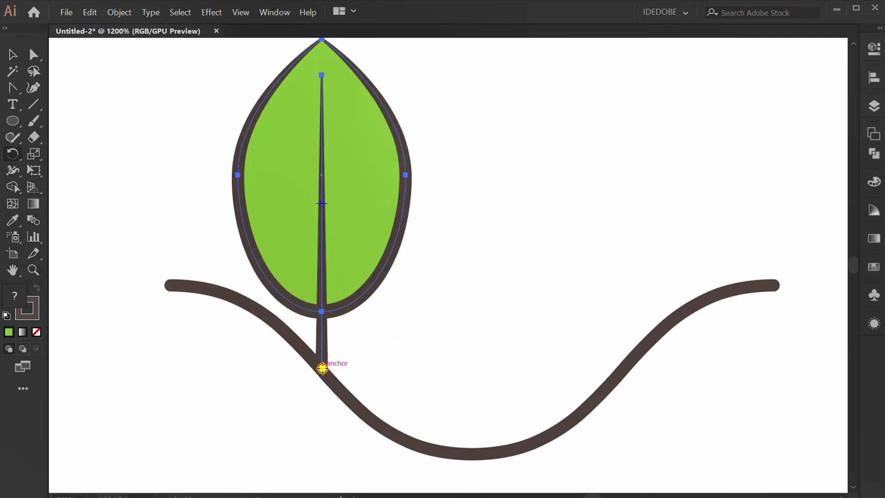
{"action": "left_click_drag", "start_coordinate": [340, 197], "coordinate": [433, 260]}
{"action": "key", "text": "ctrl+minus"}
{"action": "left_click_drag", "start_coordinate": [318, 221], "coordinate": [304, 397]}
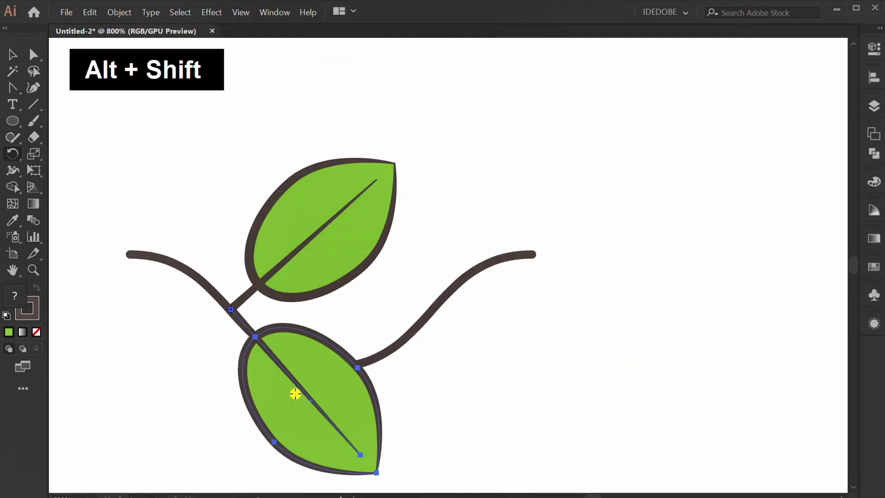
Step: Copy the lower leaf to the stem's right side and delete the leftover lower-left leaf
{"action": "key", "text": "v"}
{"action": "left_click_drag", "start_coordinate": [244, 322], "coordinate": [447, 324]}
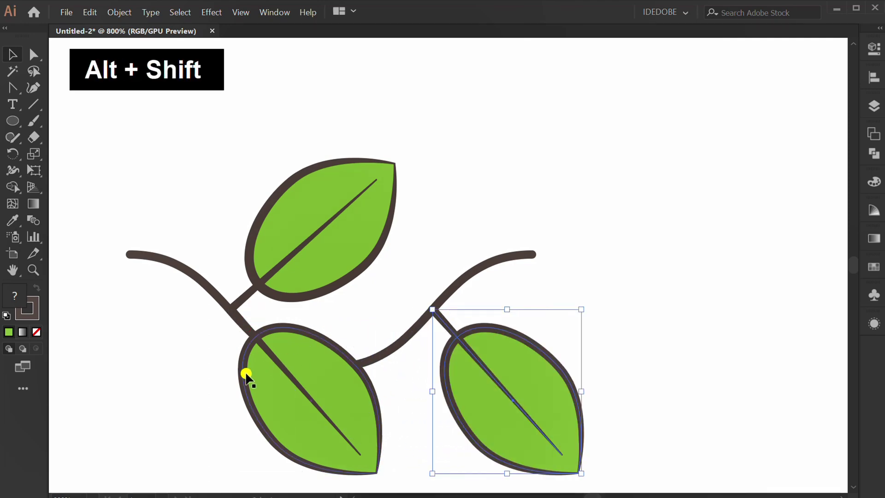
{"action": "key", "text": "v"}
{"action": "left_click", "coordinate": [184, 379]}
{"action": "left_click", "coordinate": [253, 390]}
{"action": "key", "text": "Delete"}
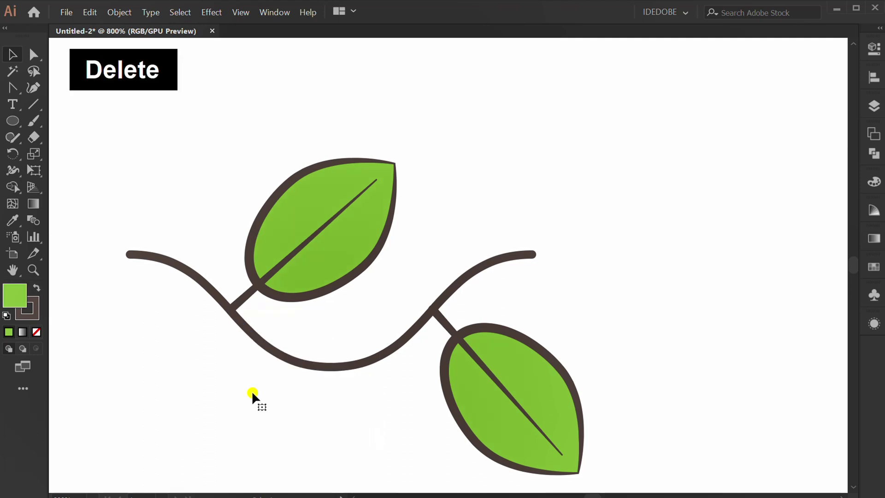
{"action": "left_click", "coordinate": [184, 441]}
Step: Create a six-sided polygon and shrink it proportionally to flower size
{"action": "left_click", "coordinate": [13, 121]}
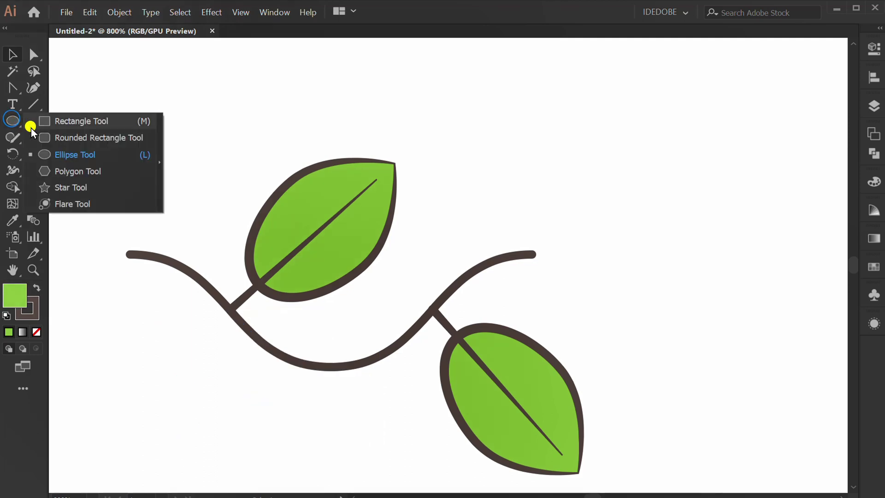
{"action": "left_click", "coordinate": [74, 171]}
{"action": "left_click", "coordinate": [456, 185]}
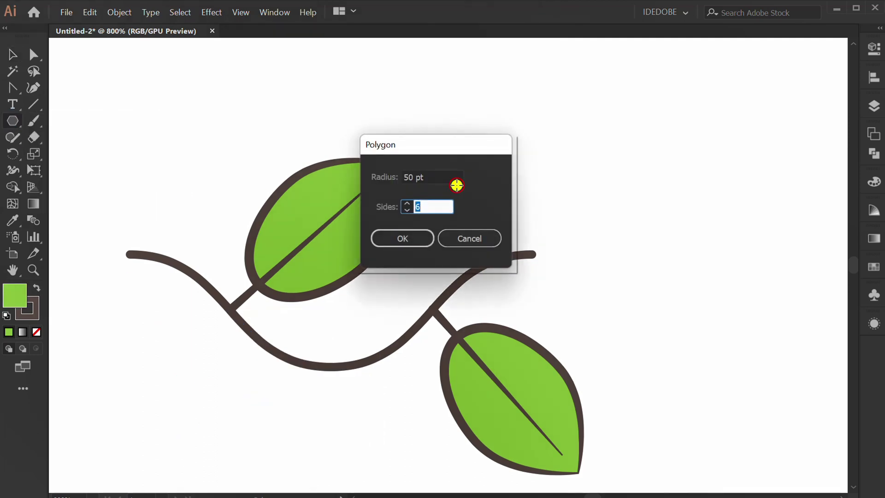
{"action": "left_click", "coordinate": [404, 237]}
{"action": "key", "text": "ctrl+minus"}
{"action": "key", "text": "ctrl+minus"}
{"action": "key", "text": "ctrl+minus"}
{"action": "left_click_drag", "start_coordinate": [567, 359], "coordinate": [460, 262]}
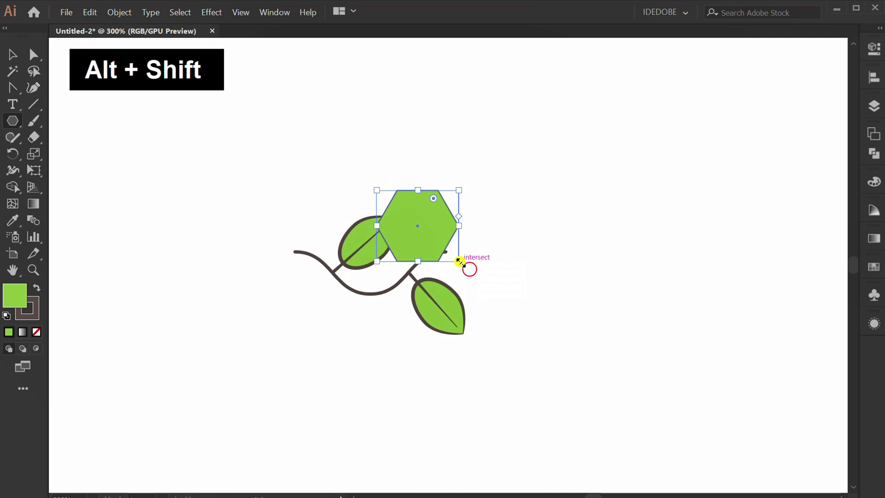
Step: Fill the hexagon with yellow
{"action": "left_click", "coordinate": [874, 47]}
{"action": "left_click", "coordinate": [697, 186]}
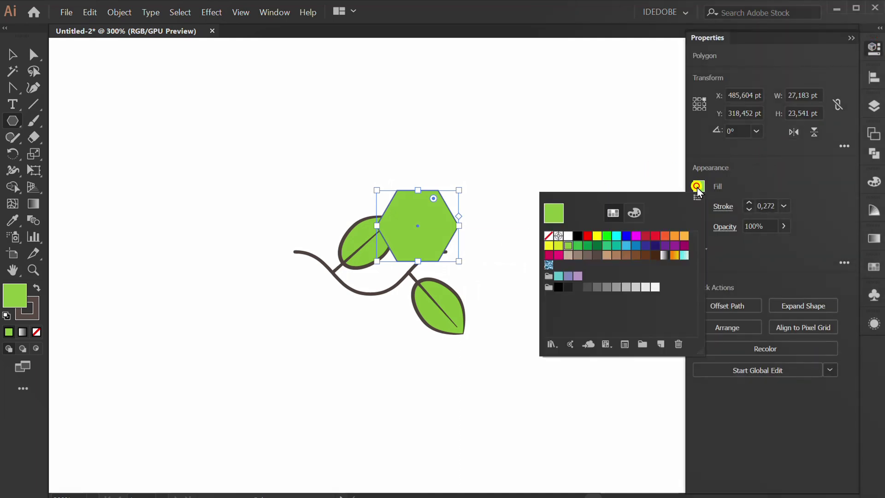
{"action": "left_click", "coordinate": [597, 236]}
{"action": "left_click", "coordinate": [334, 335]}
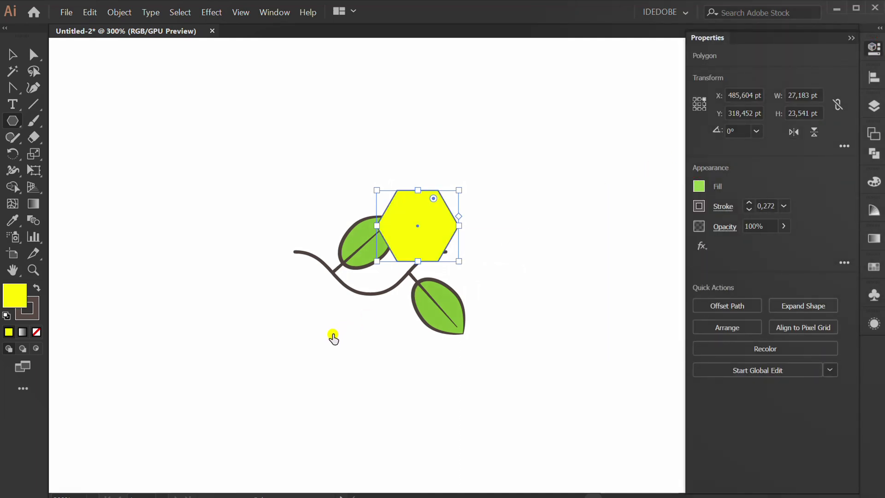
{"action": "key", "text": "v"}
{"action": "left_click", "coordinate": [360, 314]}
{"action": "scroll", "coordinate": [412, 225], "scroll_direction": "up", "scroll_amount": 2}
{"action": "scroll", "coordinate": [411, 221], "scroll_direction": "up", "scroll_amount": 1}
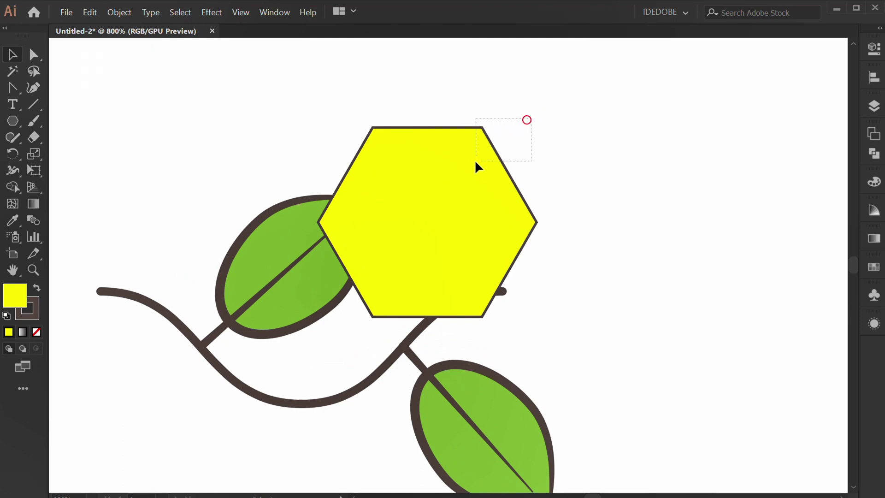
Step: Bloat the yellow hexagon into a six-petal flower with Pucker & Bloat
{"action": "left_click", "coordinate": [457, 164]}
{"action": "left_click", "coordinate": [212, 12]}
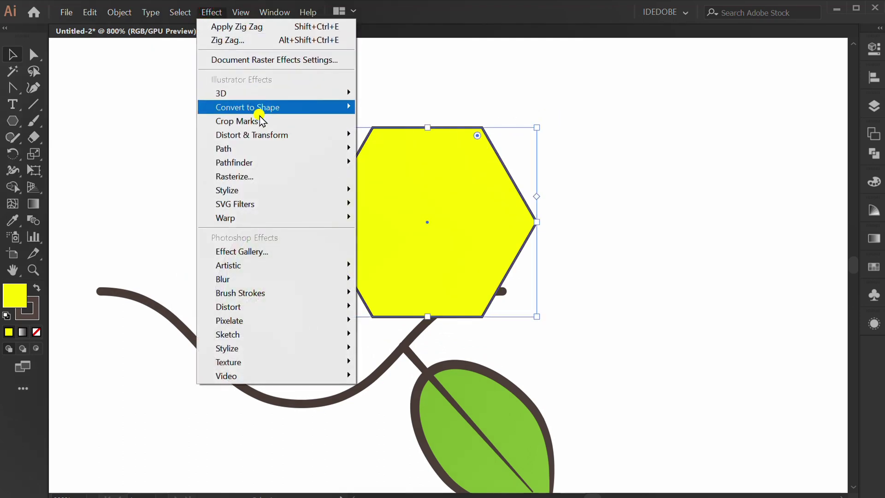
{"action": "mouse_move", "coordinate": [306, 133]}
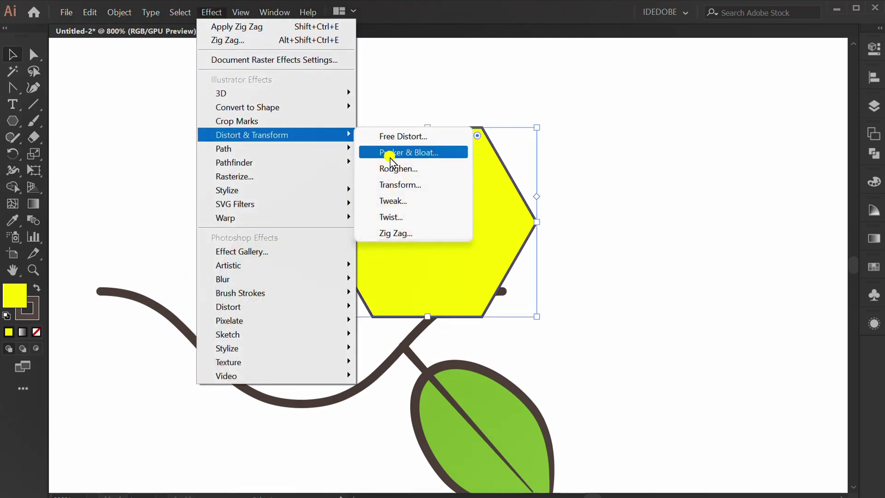
{"action": "left_click", "coordinate": [444, 153]}
{"action": "left_click", "coordinate": [594, 141]}
{"action": "left_click", "coordinate": [778, 101]}
{"action": "type", "text": "25"}
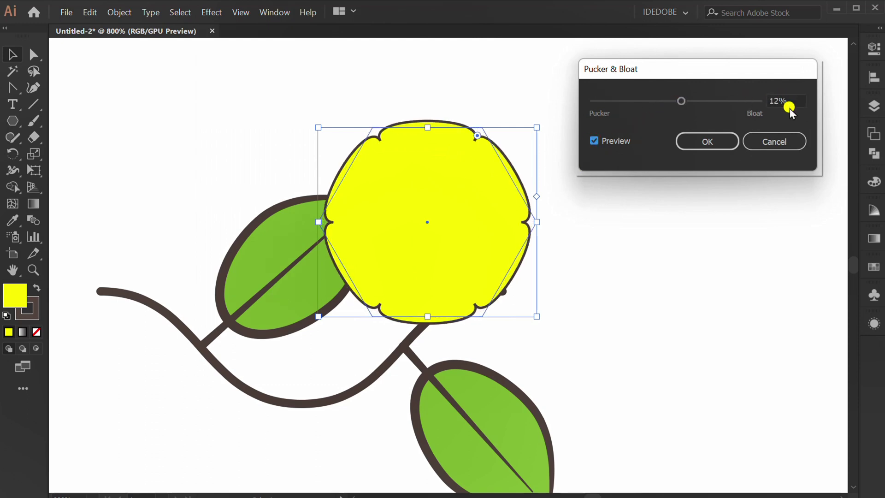
{"action": "scroll", "coordinate": [803, 99], "scroll_direction": "up", "scroll_amount": 17}
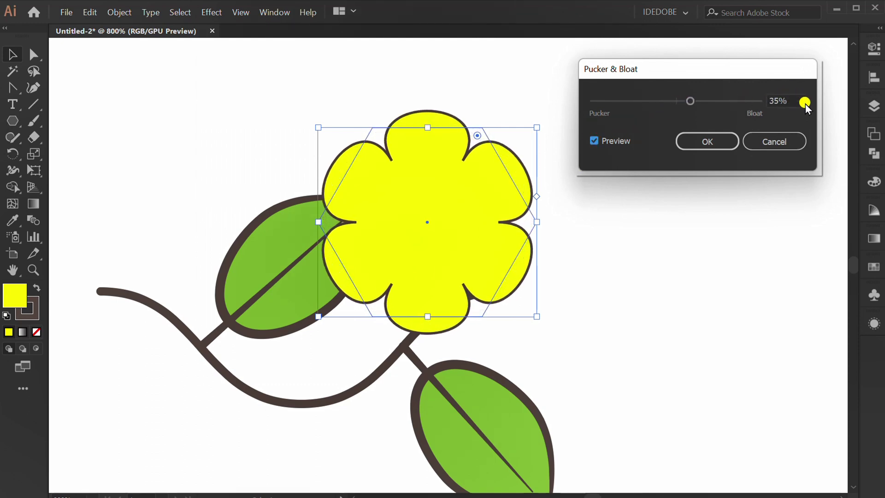
{"action": "scroll", "coordinate": [803, 100], "scroll_direction": "up", "scroll_amount": 20}
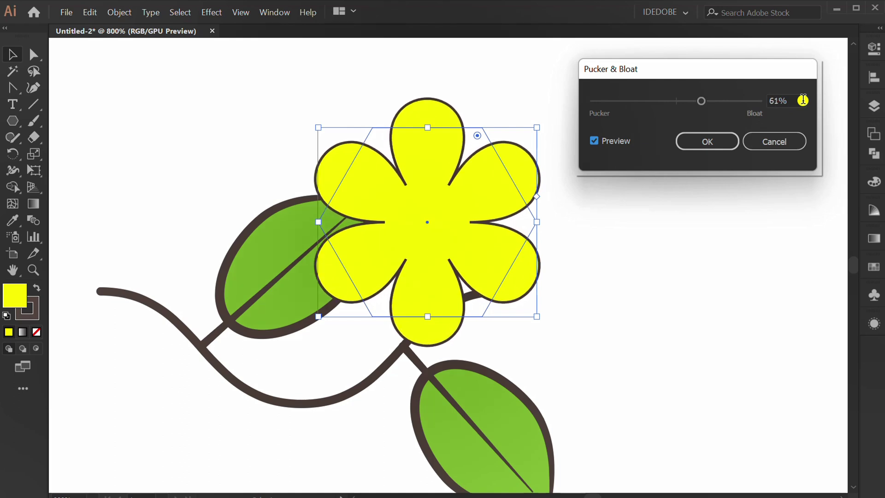
{"action": "scroll", "coordinate": [803, 100], "scroll_direction": "down", "scroll_amount": 4}
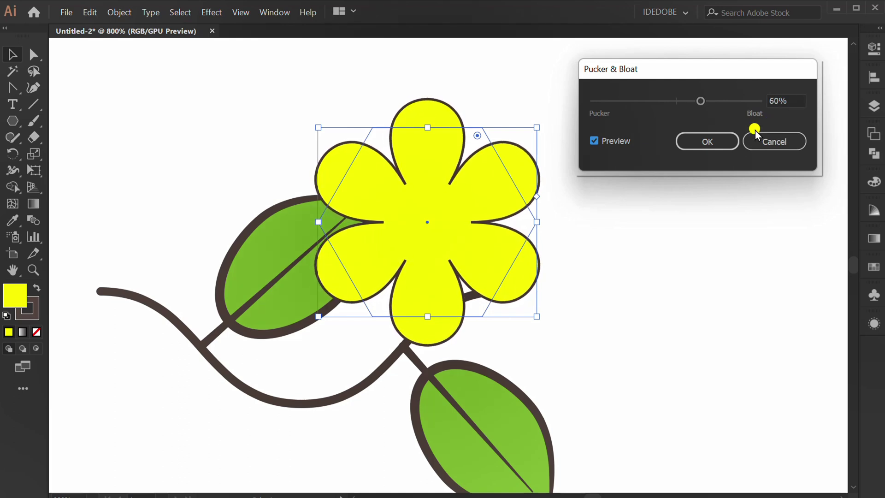
{"action": "left_click", "coordinate": [711, 141]}
Step: Place the flower, slightly enlarged, at the stem's tip and thicken its outline
{"action": "left_click_drag", "start_coordinate": [537, 317], "coordinate": [505, 287]}
{"action": "left_click_drag", "start_coordinate": [427, 222], "coordinate": [503, 292]}
{"action": "left_click_drag", "start_coordinate": [571, 355], "coordinate": [579, 356]}
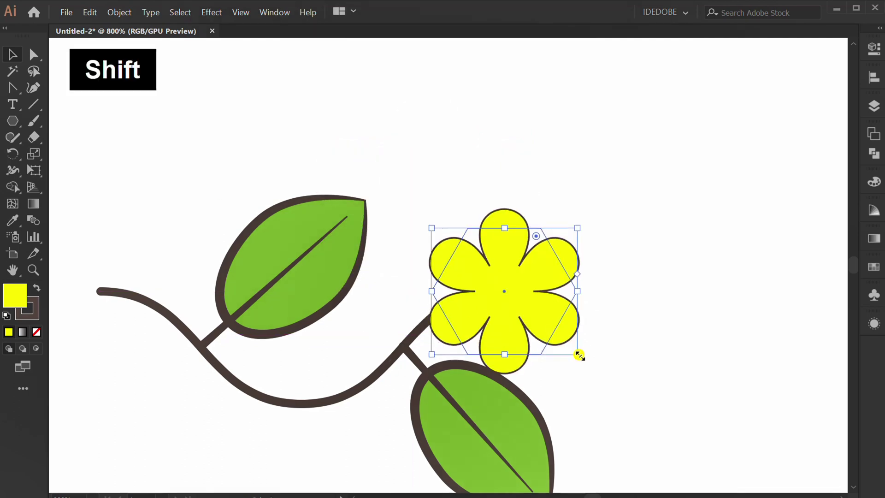
{"action": "left_click", "coordinate": [875, 49]}
{"action": "scroll", "coordinate": [768, 206], "scroll_direction": "up", "scroll_amount": 1}
{"action": "scroll", "coordinate": [768, 206], "scroll_direction": "down", "scroll_amount": 2}
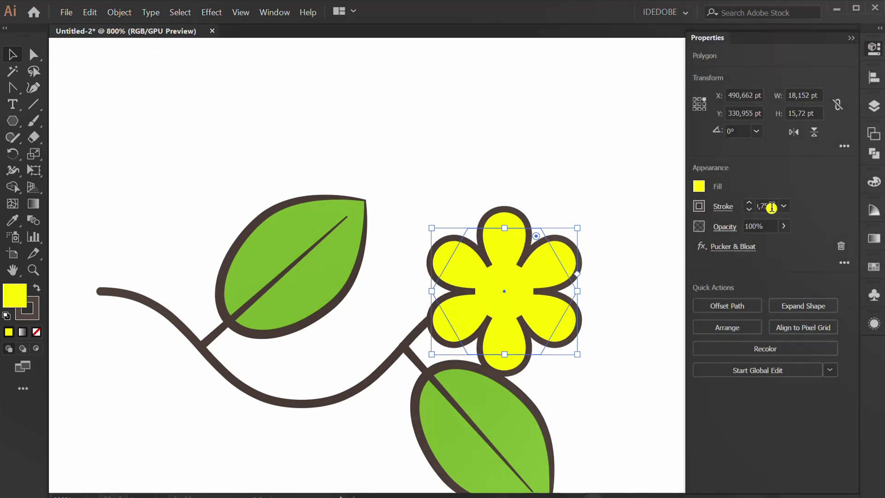
{"action": "left_click", "coordinate": [447, 141]}
Step: Duplicate the stem, leaves and flower to continue the vine rightward
{"action": "scroll", "coordinate": [381, 149], "scroll_direction": "down", "scroll_amount": 1}
{"action": "scroll", "coordinate": [381, 146], "scroll_direction": "down", "scroll_amount": 1}
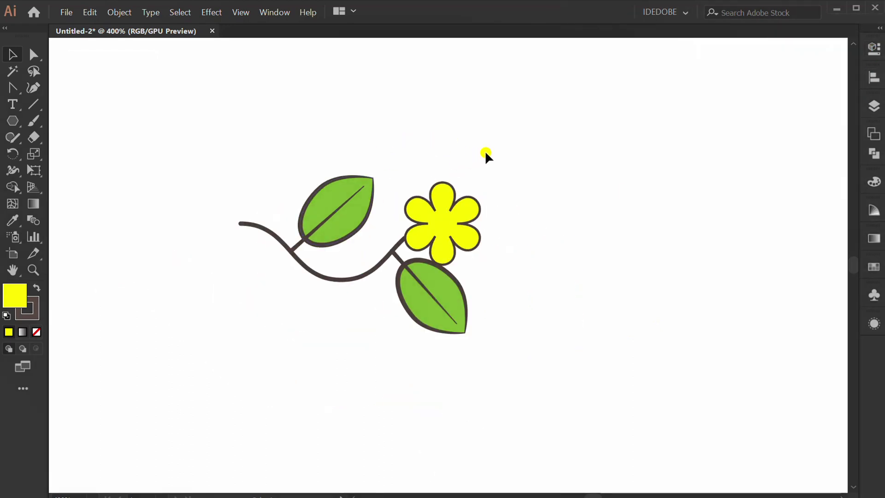
{"action": "left_click_drag", "start_coordinate": [517, 172], "coordinate": [481, 235]}
{"action": "left_click", "coordinate": [342, 322]}
Step: Bring the first flower in front of its leaf with Arrange > Bring to Front
{"action": "left_click", "coordinate": [441, 245]}
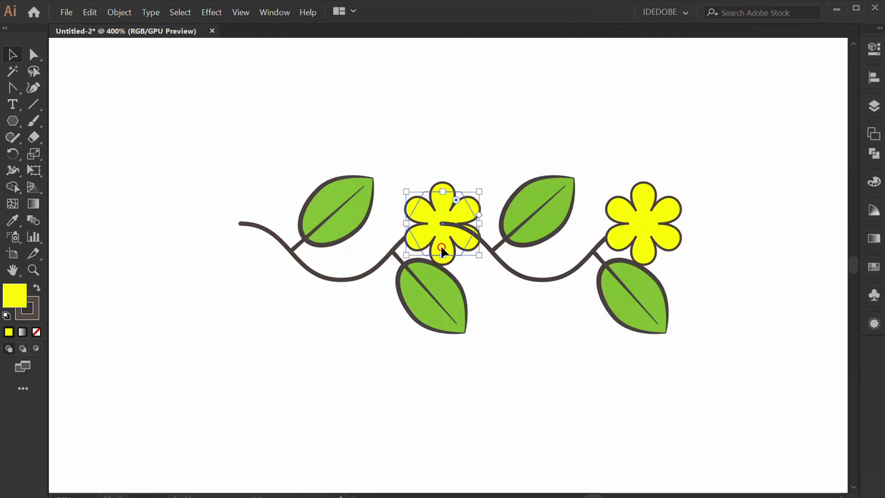
{"action": "right_click", "coordinate": [430, 213]}
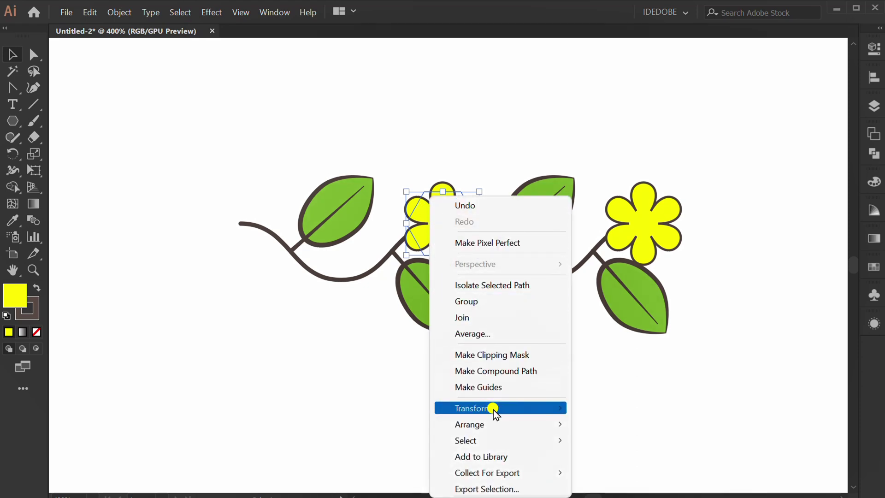
{"action": "mouse_move", "coordinate": [541, 425]}
{"action": "left_click", "coordinate": [621, 355]}
{"action": "left_click", "coordinate": [310, 350]}
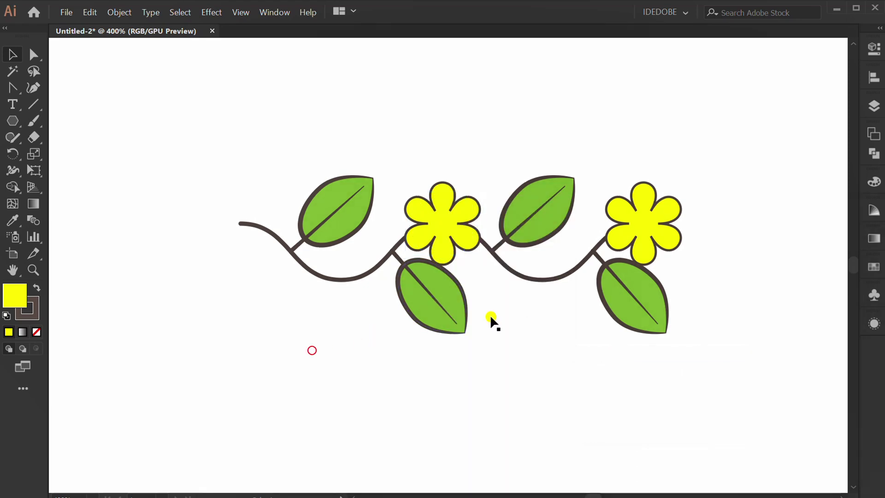
Step: Fill the second flower with white
{"action": "left_click", "coordinate": [637, 215]}
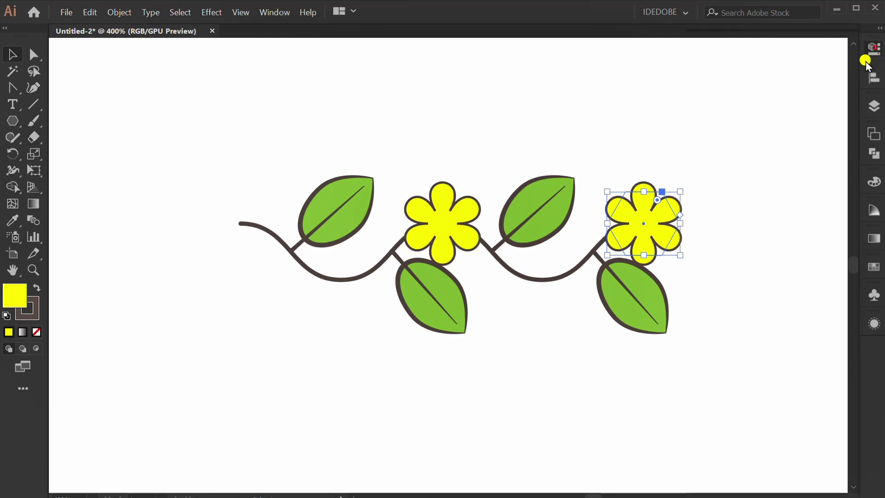
{"action": "left_click", "coordinate": [874, 48]}
{"action": "left_click", "coordinate": [700, 187]}
{"action": "left_click", "coordinate": [568, 236]}
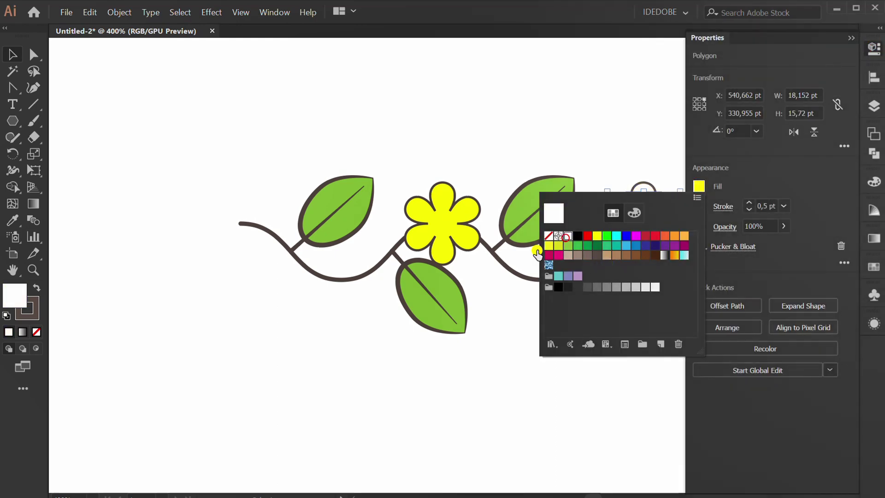
{"action": "left_click", "coordinate": [278, 366]}
{"action": "left_click", "coordinate": [629, 346]}
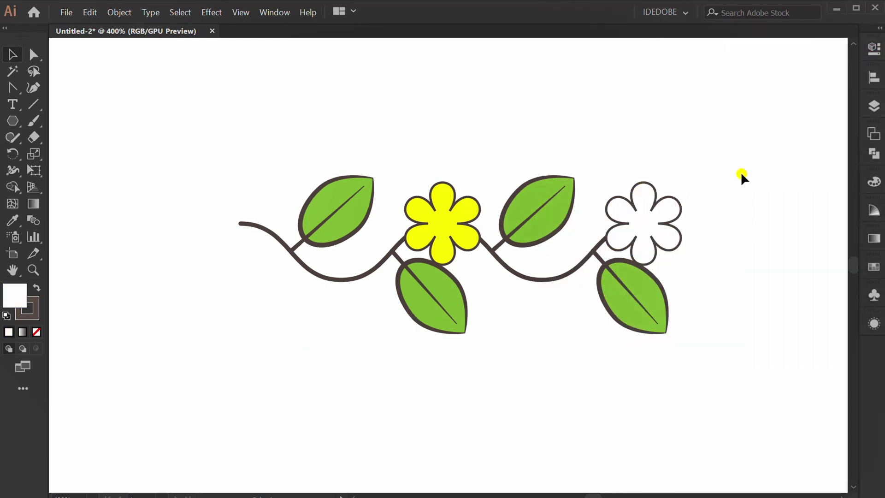
Step: Select all the vine artwork and group it
{"action": "left_click_drag", "start_coordinate": [741, 135], "coordinate": [192, 375]}
{"action": "right_click", "coordinate": [268, 203]}
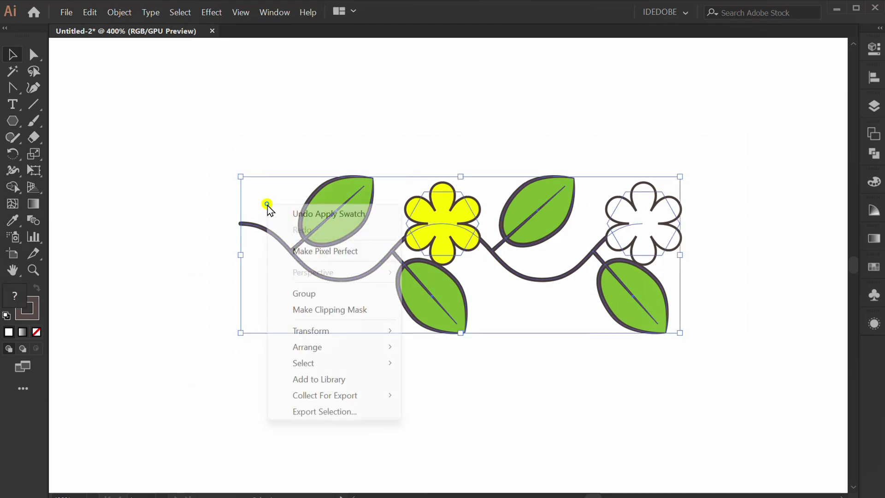
{"action": "left_click", "coordinate": [304, 293]}
{"action": "left_click", "coordinate": [215, 369]}
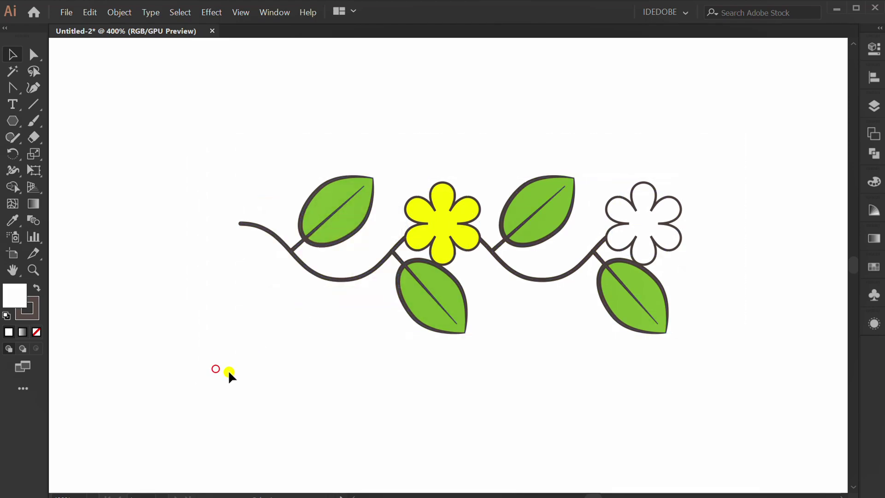
Step: Open the Brushes panel, move it aside, and pan the vine back into view
{"action": "left_click", "coordinate": [271, 12]}
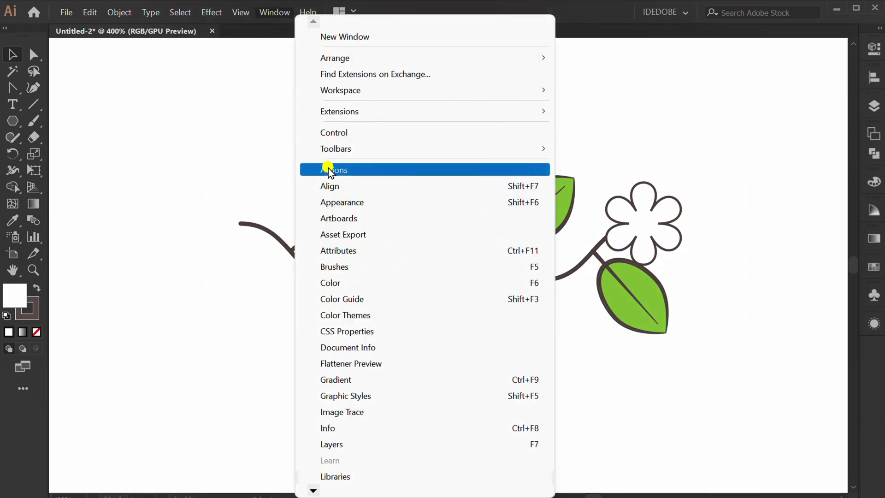
{"action": "left_click", "coordinate": [374, 266]}
{"action": "mouse_move", "coordinate": [491, 233]}
{"action": "left_mouse_down"}
{"action": "mouse_move", "coordinate": [601, 193]}
{"action": "mouse_move", "coordinate": [764, 57]}
{"action": "left_mouse_up"}
{"action": "key", "text": "space"}
{"action": "left_click_drag", "start_coordinate": [502, 134], "coordinate": [416, 153]}
Step: Turn the grouped vine into a new pattern brush, Pattern Brush 1, with default settings
{"action": "left_click_drag", "start_coordinate": [471, 124], "coordinate": [266, 359]}
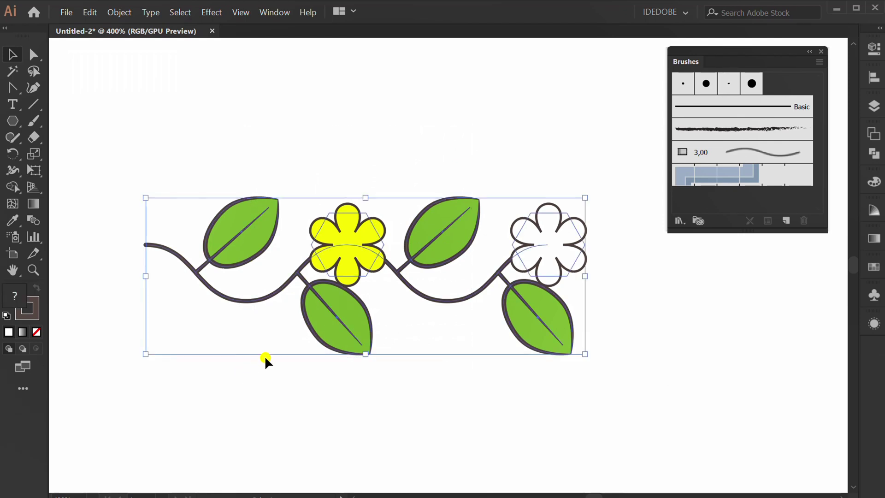
{"action": "left_click", "coordinate": [786, 220]}
{"action": "left_click", "coordinate": [444, 203]}
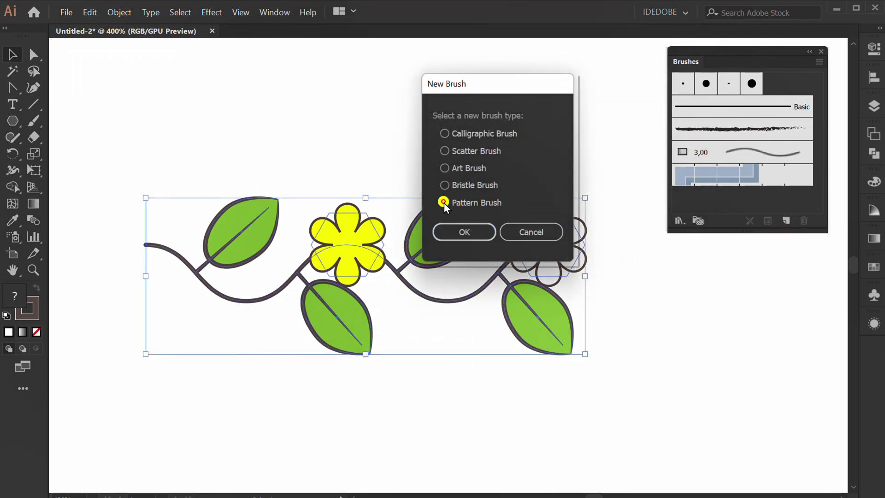
{"action": "left_click", "coordinate": [479, 231]}
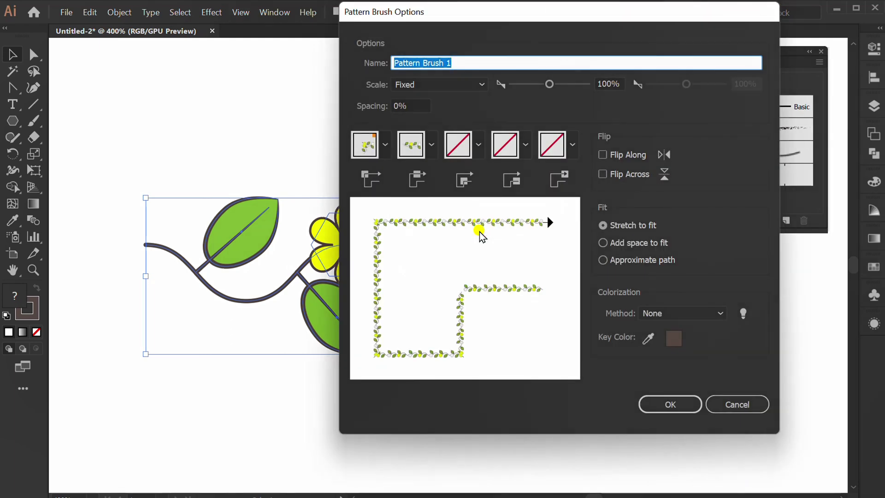
{"action": "left_click", "coordinate": [673, 404]}
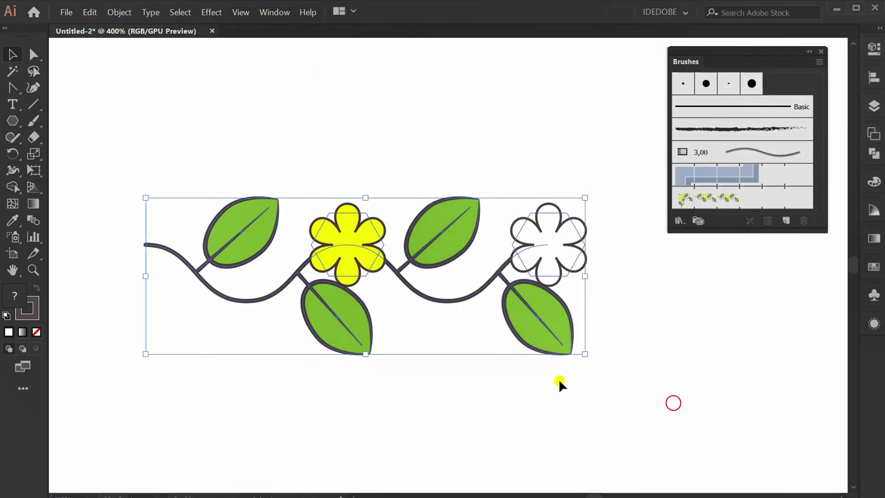
Step: Draw a circle 400 pt wide and 400 pt high with the Ellipse tool
{"action": "scroll", "coordinate": [373, 311], "scroll_direction": "down", "scroll_amount": 3}
{"action": "key", "text": "space"}
{"action": "left_click_drag", "start_coordinate": [12, 120], "coordinate": [70, 152]}
{"action": "left_click", "coordinate": [351, 192]}
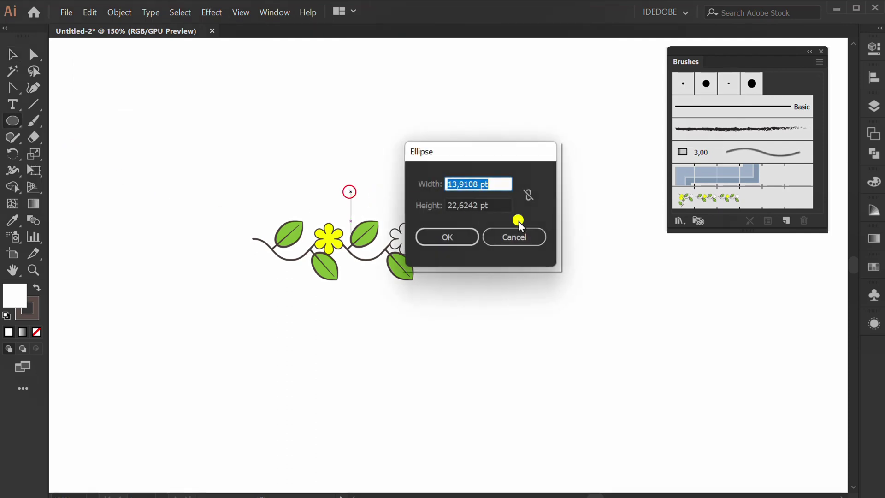
{"action": "key", "text": "Tab"}
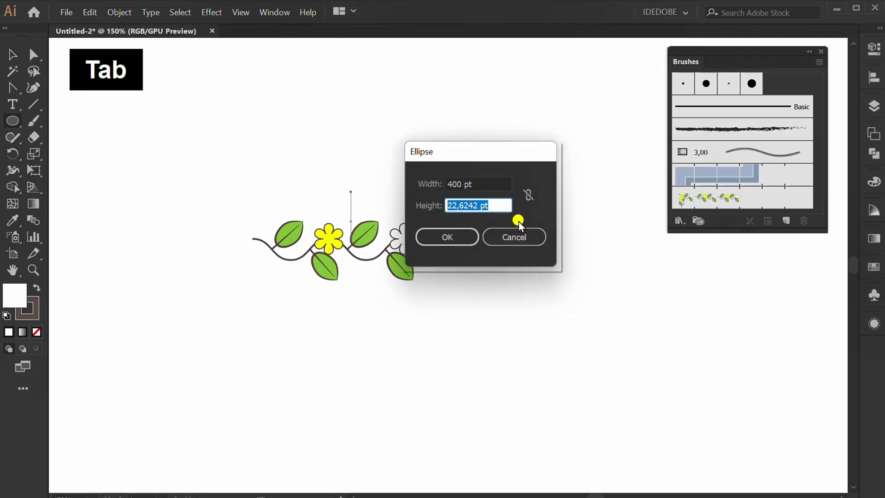
{"action": "type", "text": "400"}
{"action": "left_click", "coordinate": [448, 237]}
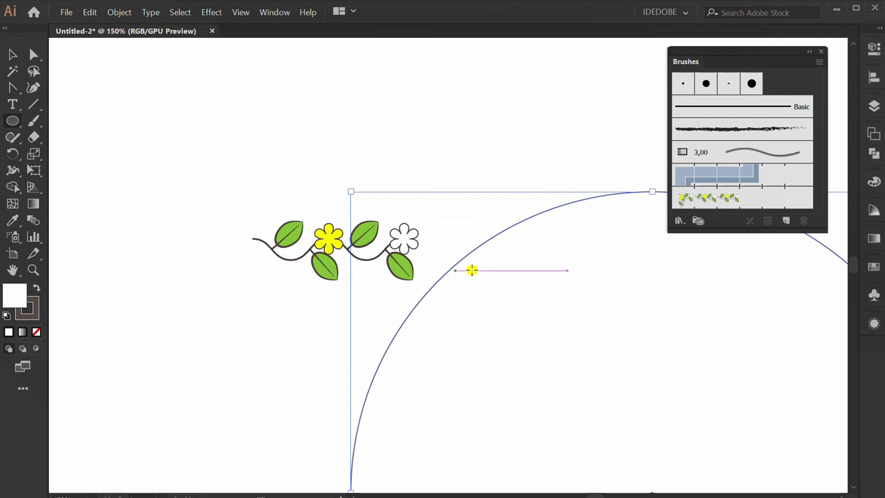
Step: Centre the circle around the small vine and remove its fill
{"action": "scroll", "coordinate": [304, 254], "scroll_direction": "down", "scroll_amount": 2}
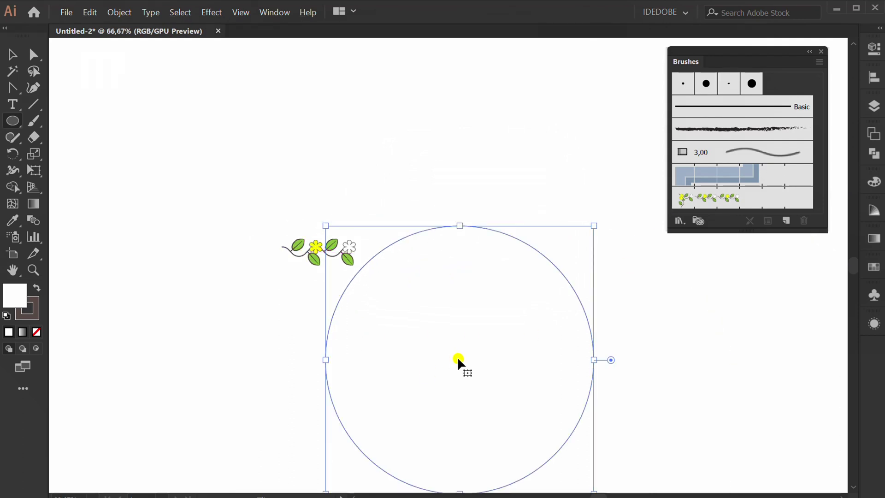
{"action": "left_click_drag", "start_coordinate": [452, 360], "coordinate": [324, 258]}
{"action": "key", "text": "slash"}
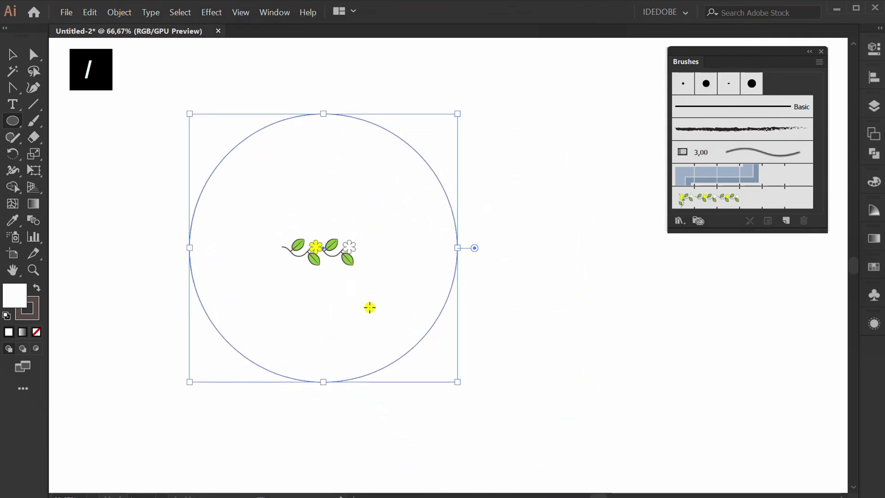
{"action": "key", "text": "v"}
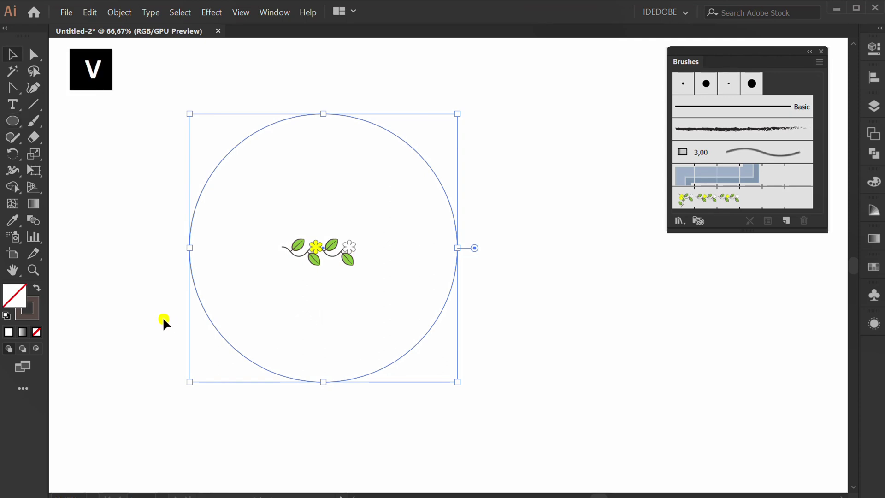
{"action": "left_click", "coordinate": [160, 319]}
Step: Apply Pattern Brush 1 to the circle's stroke
{"action": "left_click_drag", "start_coordinate": [466, 99], "coordinate": [375, 159]}
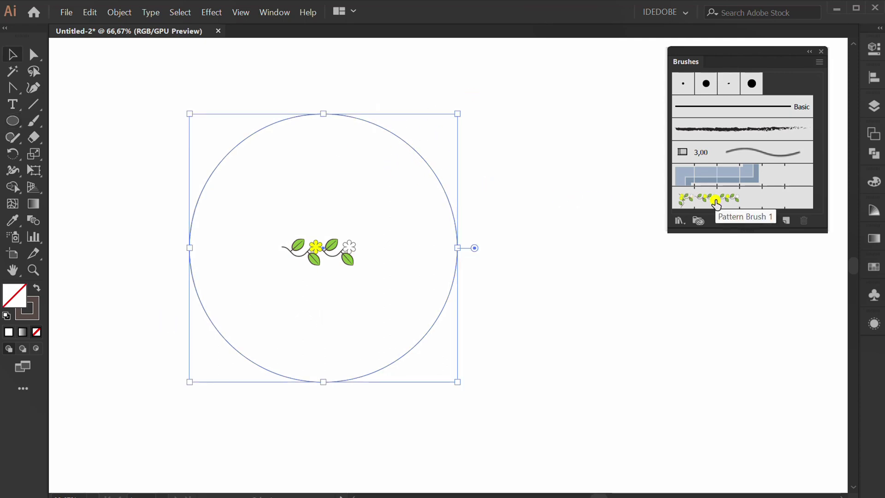
{"action": "left_click", "coordinate": [715, 198]}
{"action": "key", "text": "v"}
{"action": "left_click", "coordinate": [520, 284]}
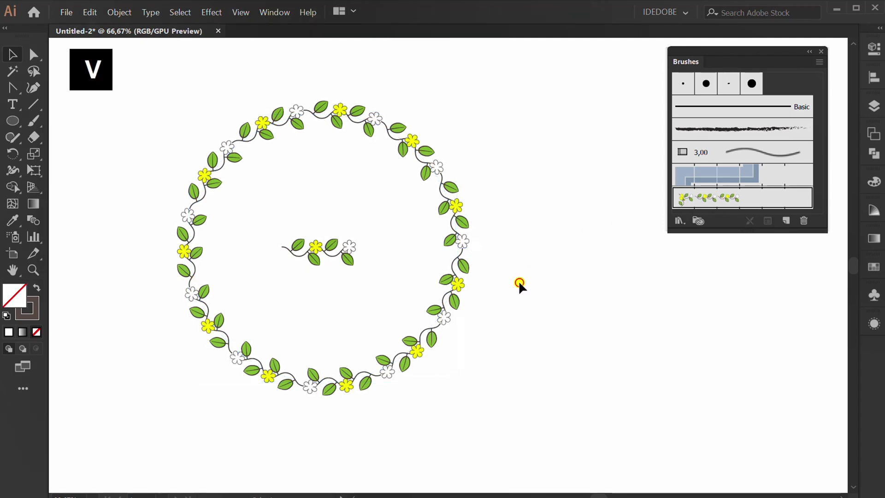
Step: Set the wreath's stroke weight to 2 pt in the Properties panel
{"action": "left_click_drag", "start_coordinate": [456, 84], "coordinate": [401, 162]}
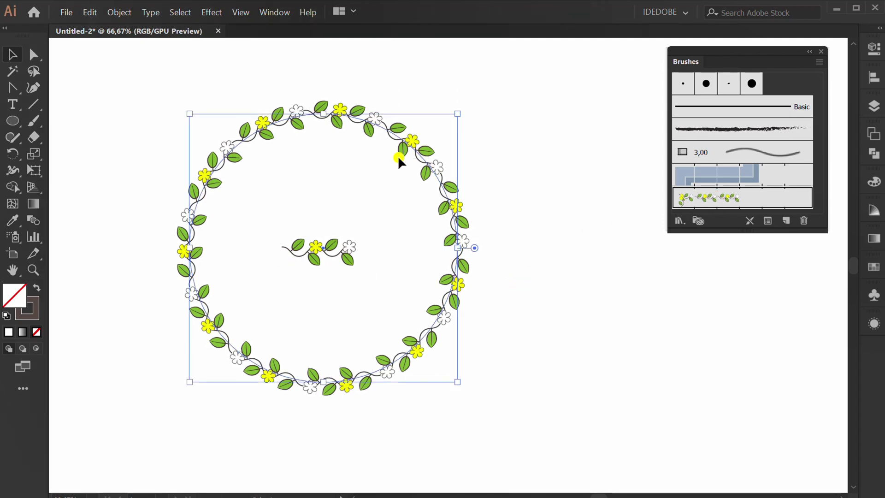
{"action": "left_click", "coordinate": [872, 50]}
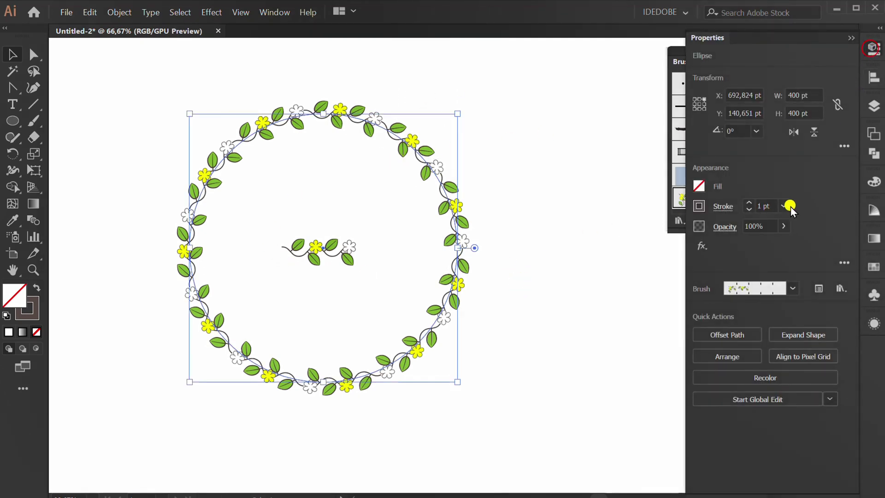
{"action": "left_click", "coordinate": [765, 206]}
{"action": "type", "text": "2"}
{"action": "key", "text": "Return"}
{"action": "left_click", "coordinate": [573, 261]}
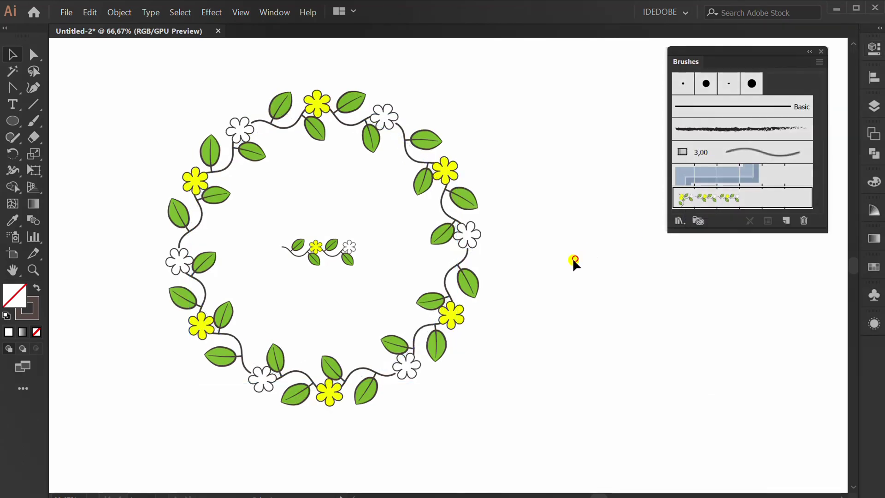